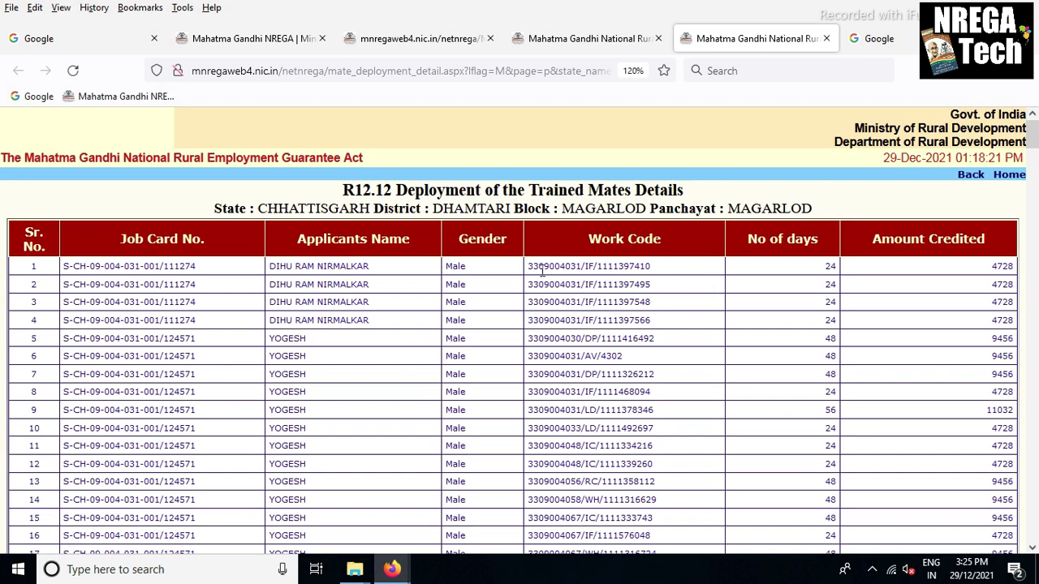
- Examine the applicant names, work codes, days and credited amounts in the Magarlod panchayat's trained mates deployment details
triple_click(305, 270)
click(323, 302)
double_click(322, 284)
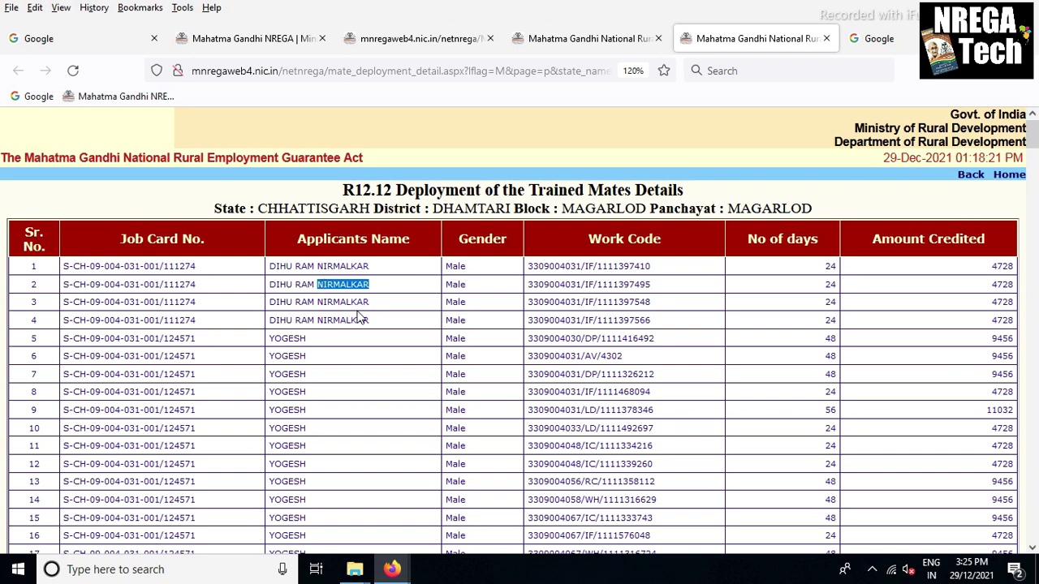
triple_click(543, 266)
drag(812, 266, 834, 266)
double_click(998, 267)
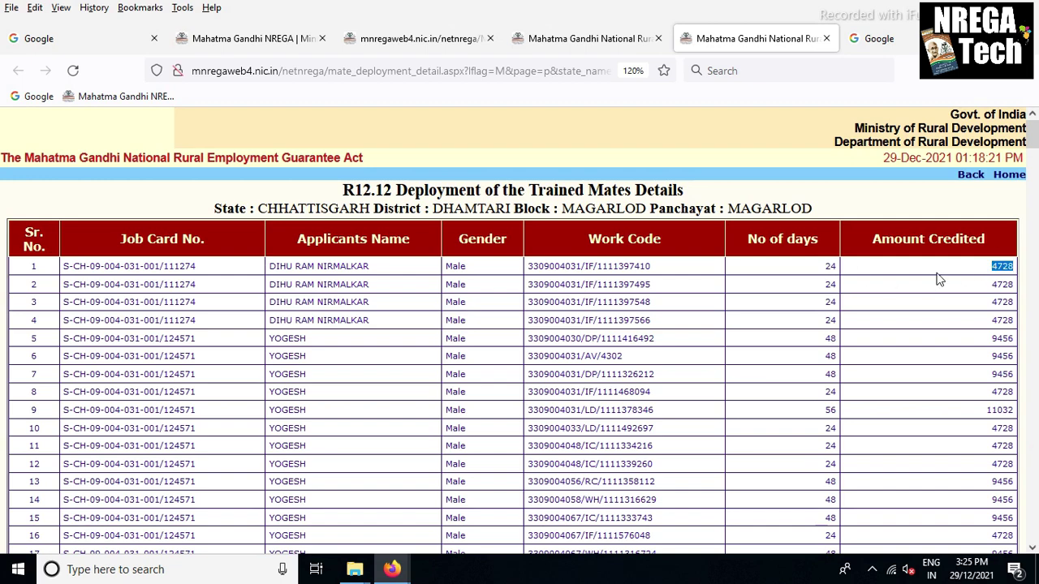
scroll(617, 317, down, 2)
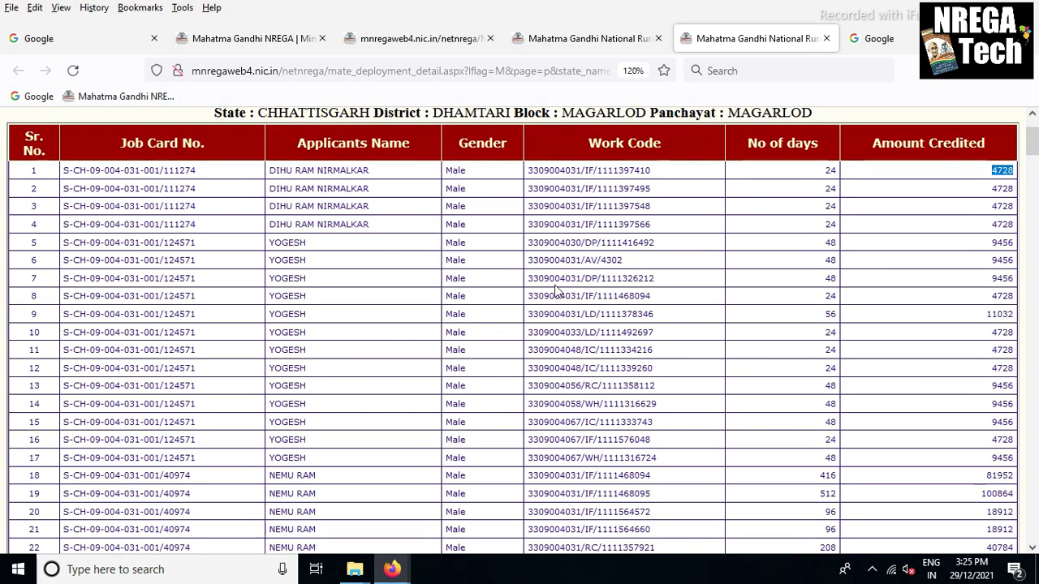
scroll(540, 288, up, 2)
scroll(515, 285, down, 8)
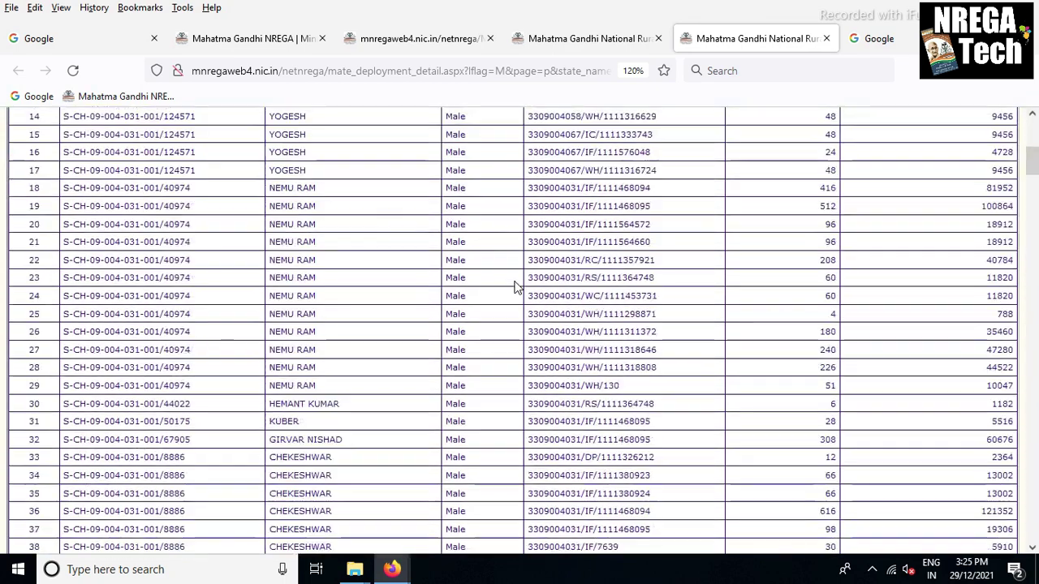
scroll(422, 317, down, 4)
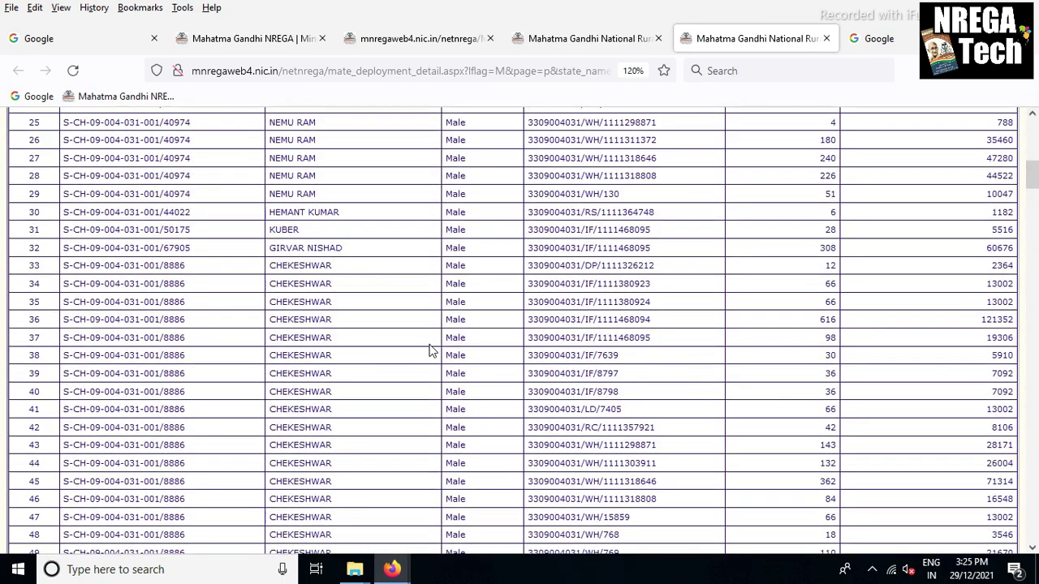
scroll(430, 350, down, 5)
scroll(430, 350, up, 7)
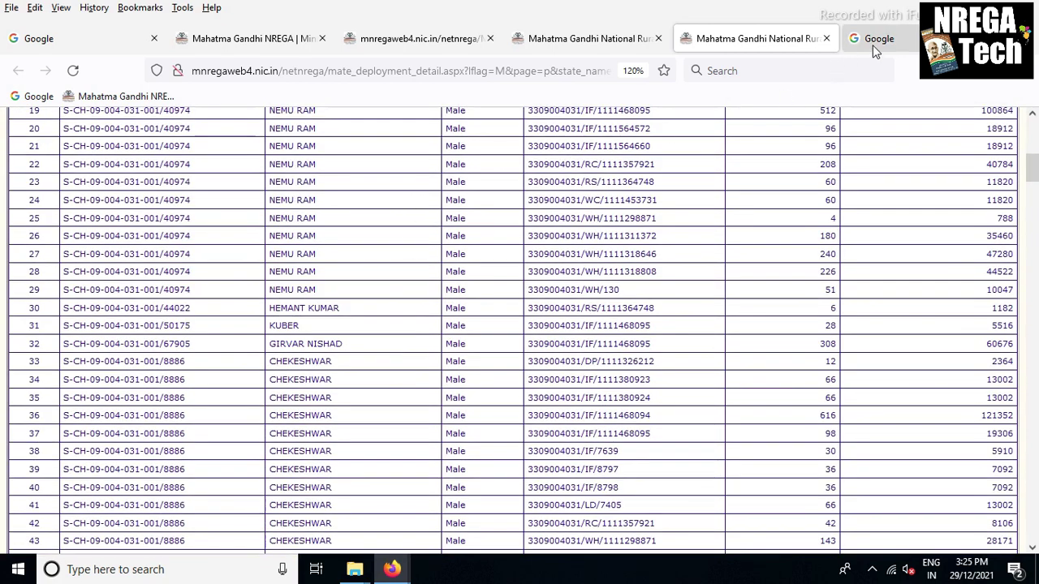
- Keep a single Google page as the first browser tab and search it for "nrega"
drag(877, 50, 57, 45)
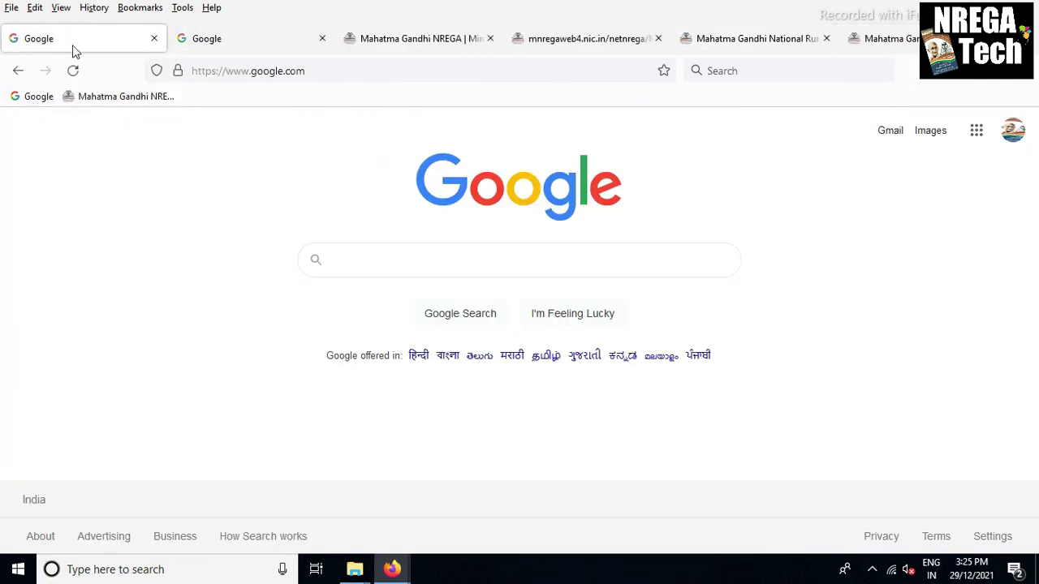
click(154, 38)
click(378, 270)
text(nr)
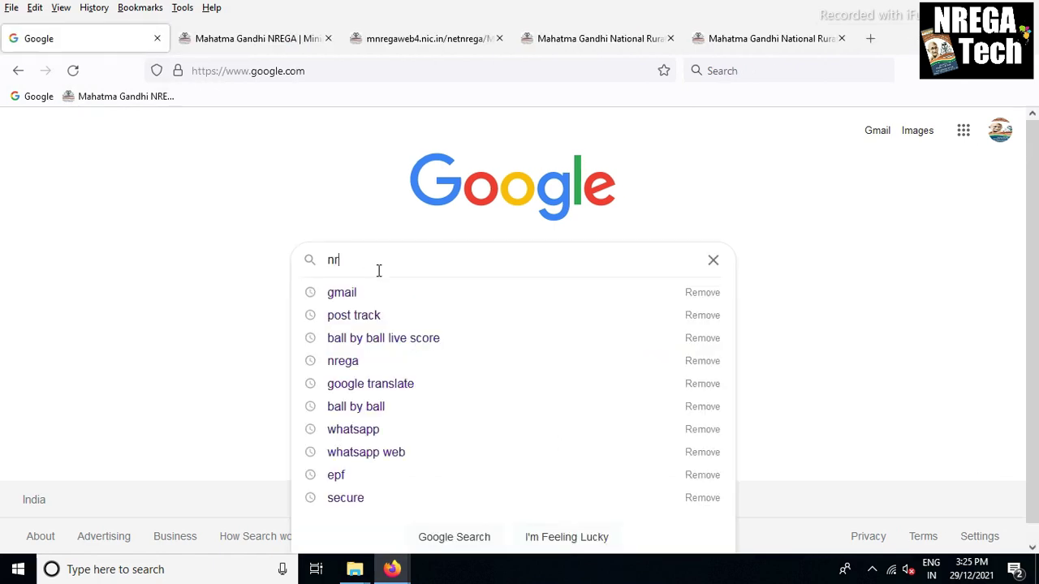
text(ega)
click(366, 296)
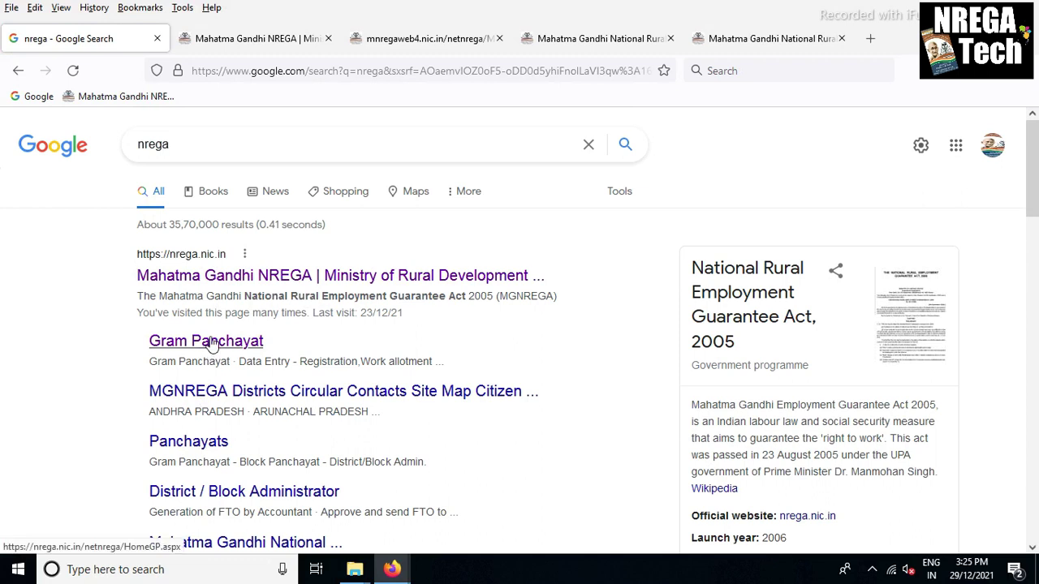
- Open the Mahatma Gandhi NREGA home page from the results, dismiss its pop-up and go to Reports
click(208, 284)
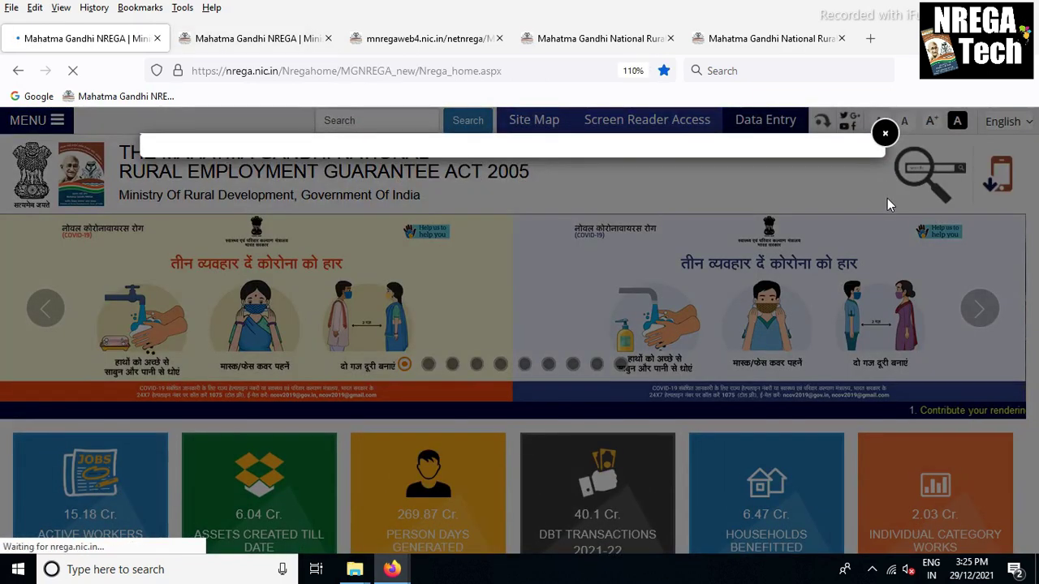
click(885, 132)
scroll(615, 255, down, 5)
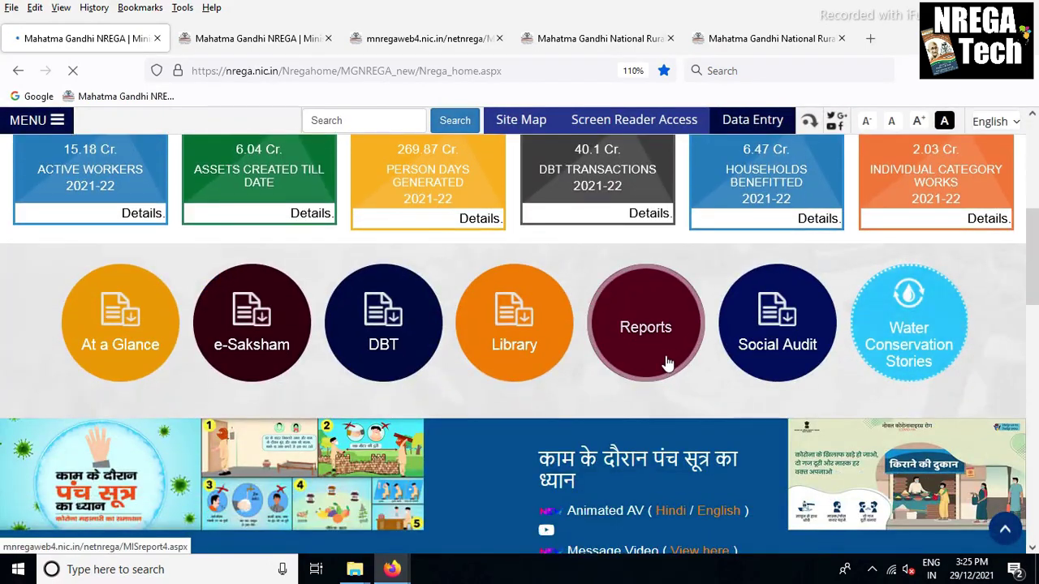
click(660, 362)
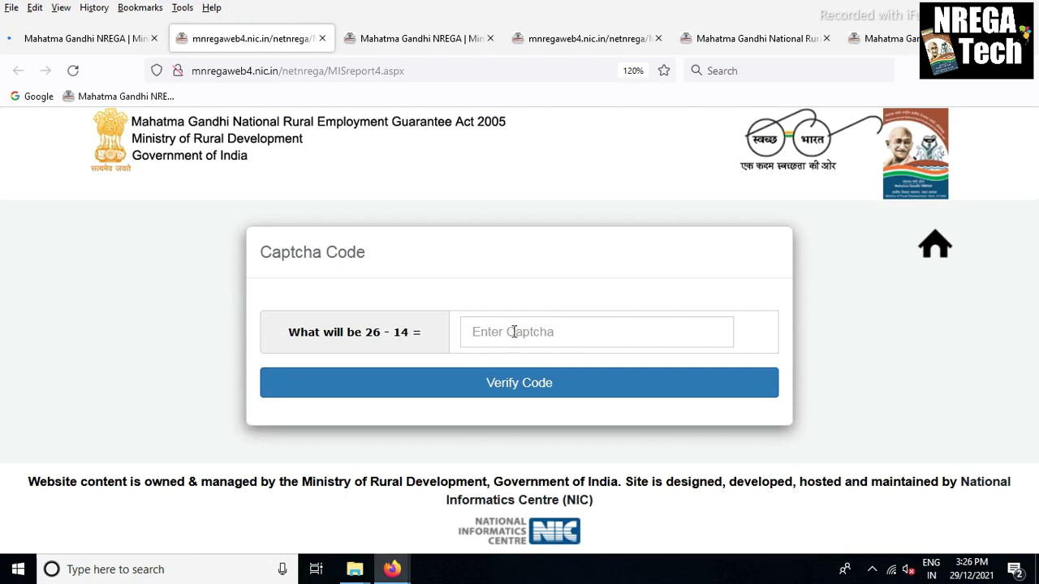
- Enter the answer to the arithmetic question in the captcha field and verify the code
click(515, 331)
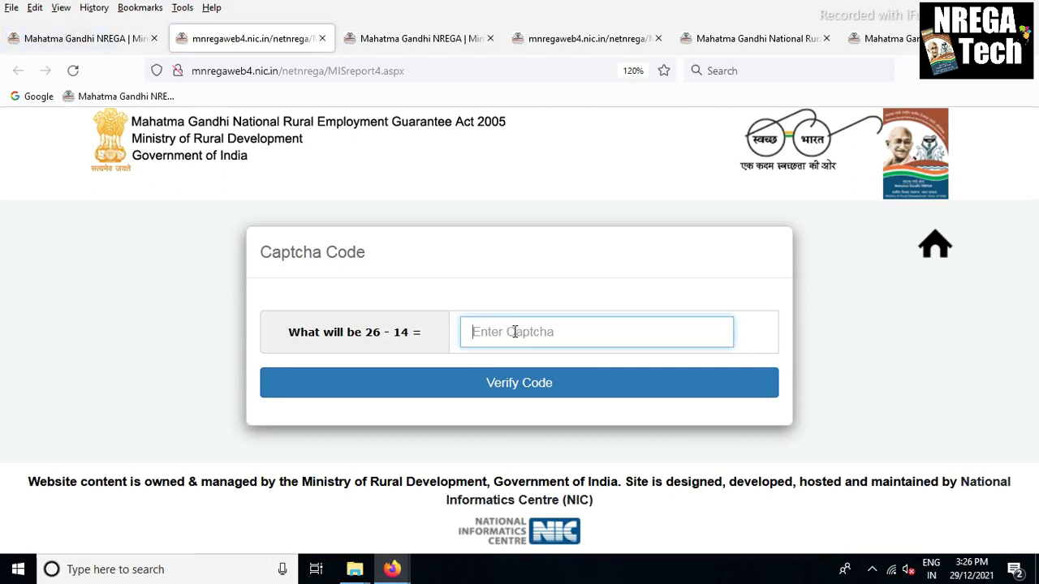
text(12)
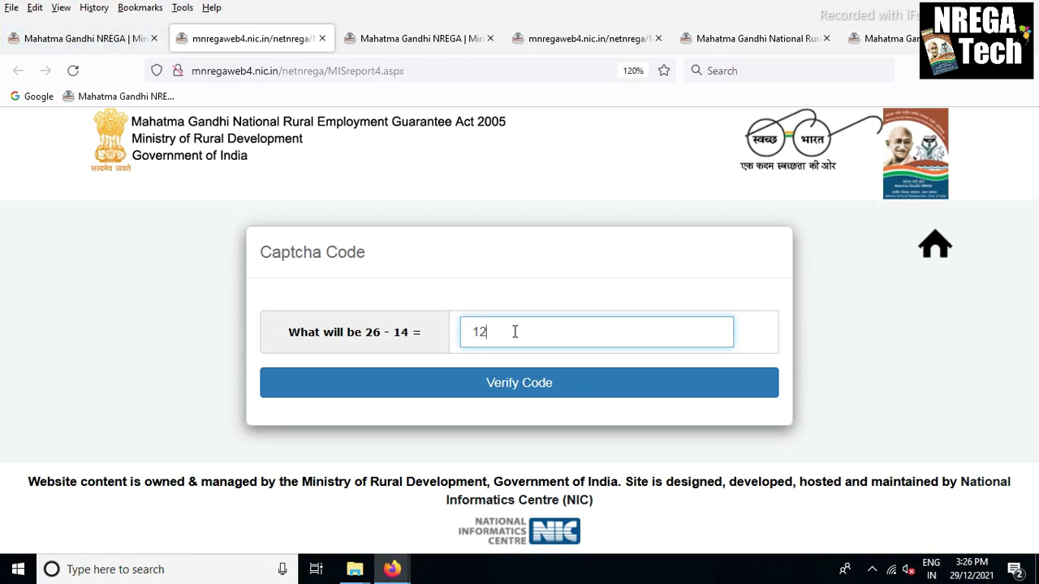
click(497, 385)
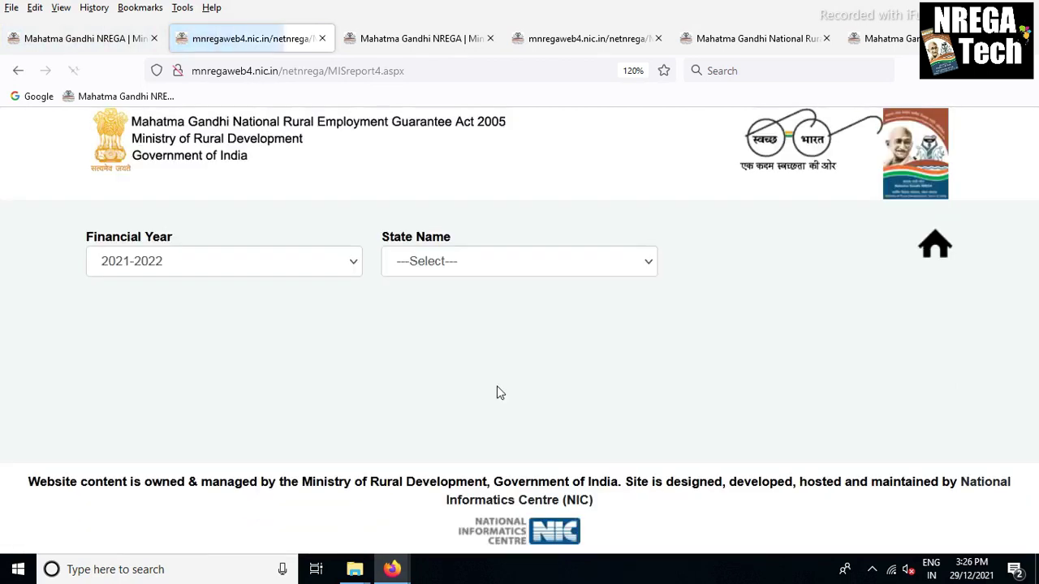
- Choose financial year 2021-2022 and state CHHATTISGARH for the MIS reports
click(185, 269)
click(157, 293)
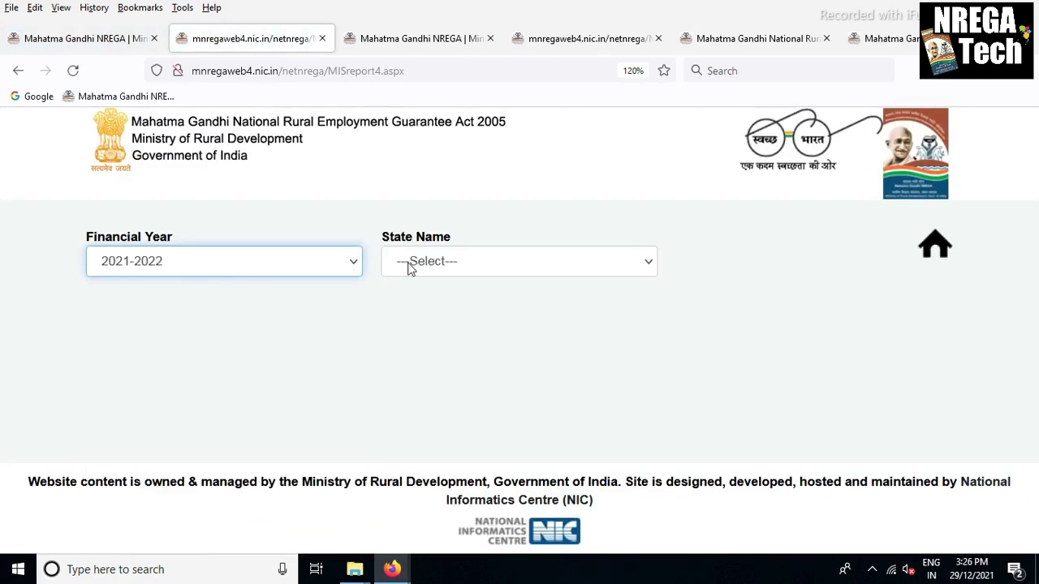
click(410, 267)
key(c)
key(c)
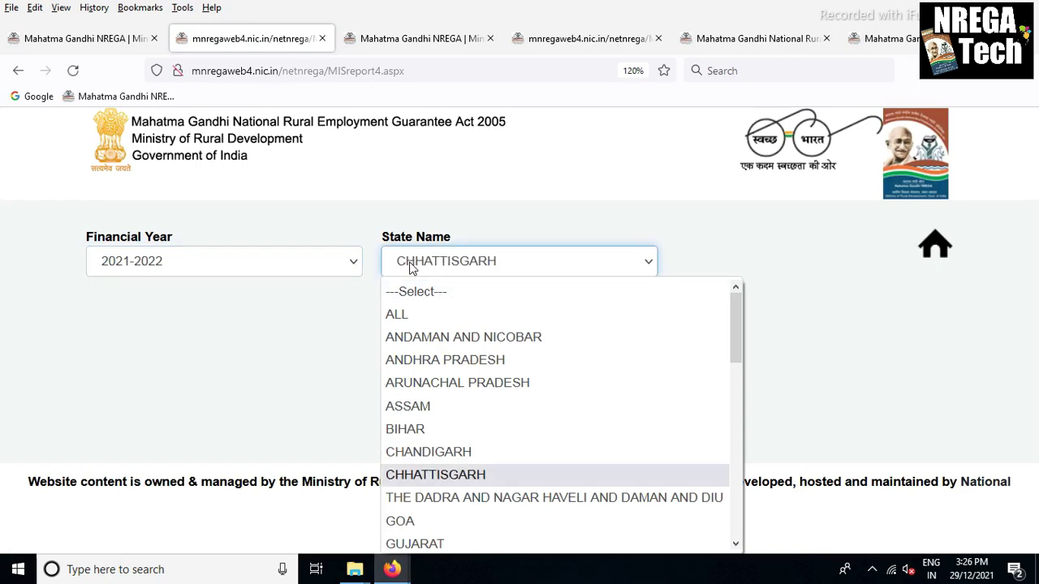
key(Return)
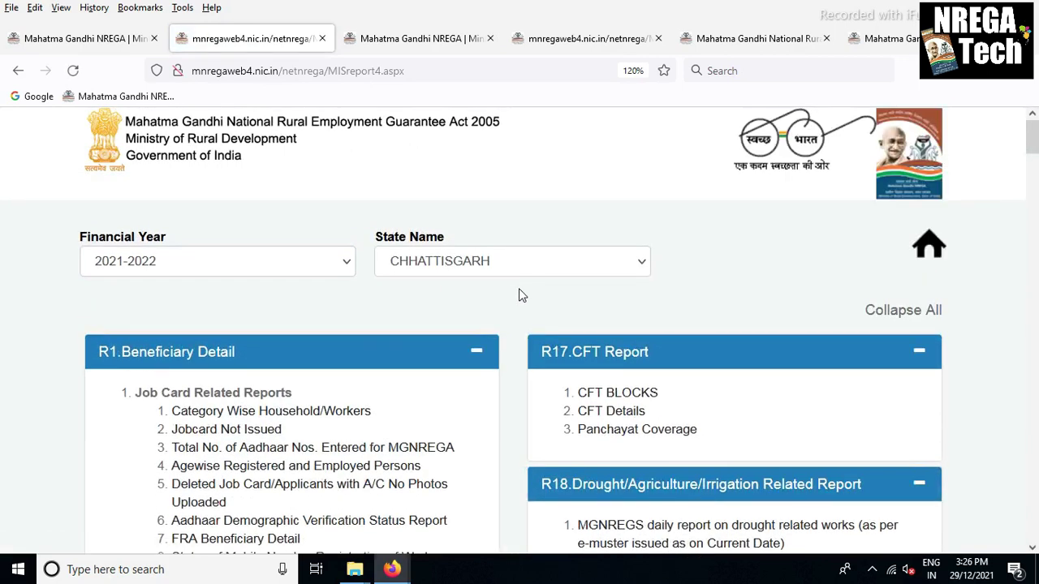
- Collapse all report categories and expand only R12.Data Status
click(899, 318)
scroll(477, 299, down, 2)
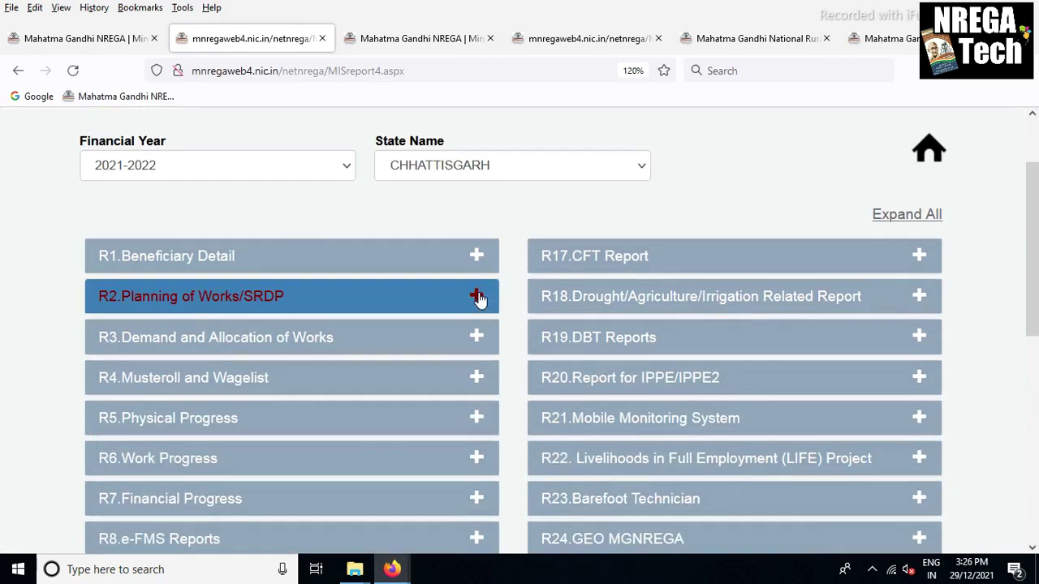
scroll(457, 260, down, 2)
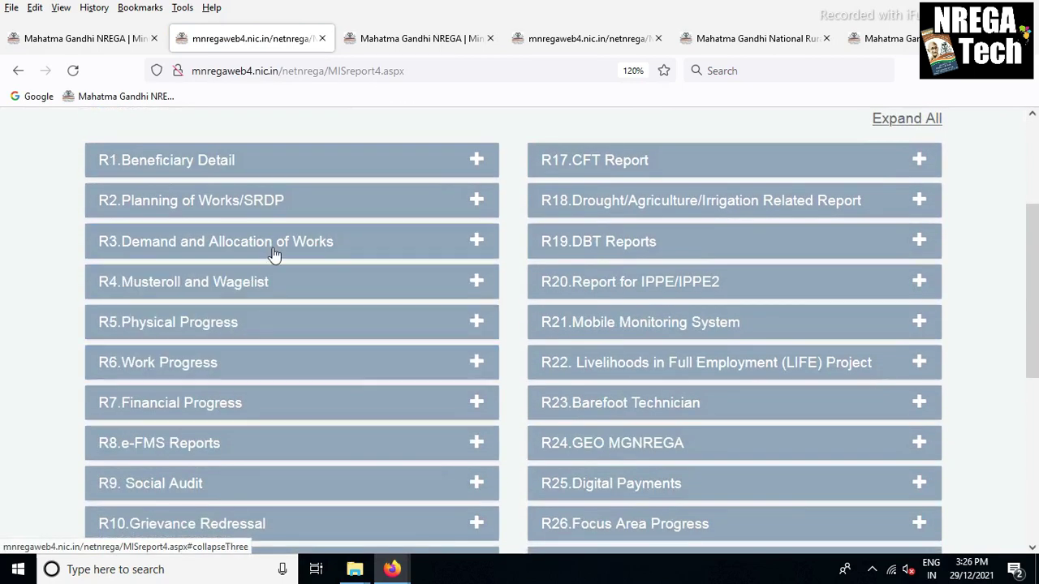
scroll(379, 463, down, 3)
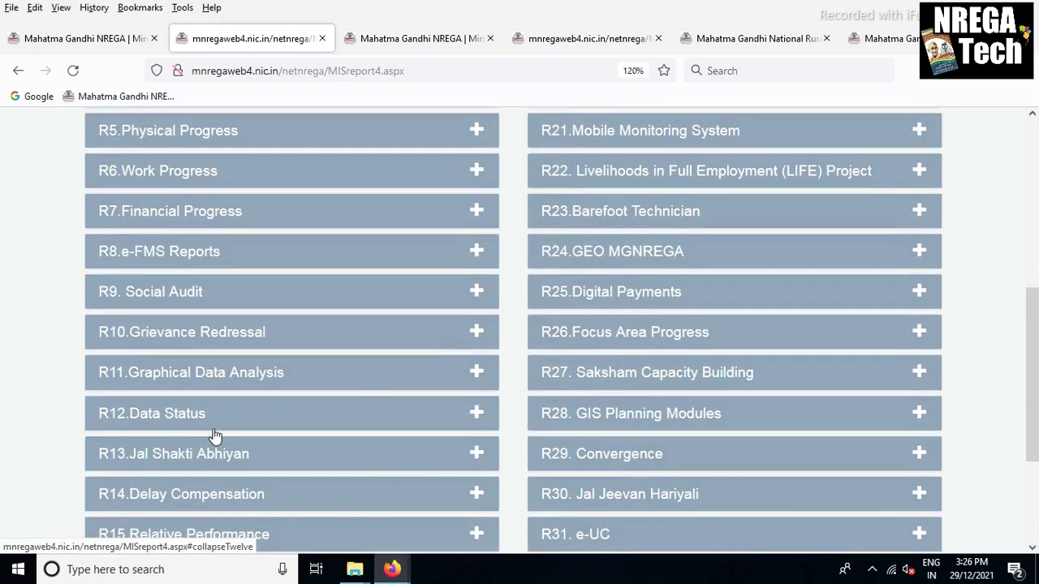
scroll(186, 336, down, 2)
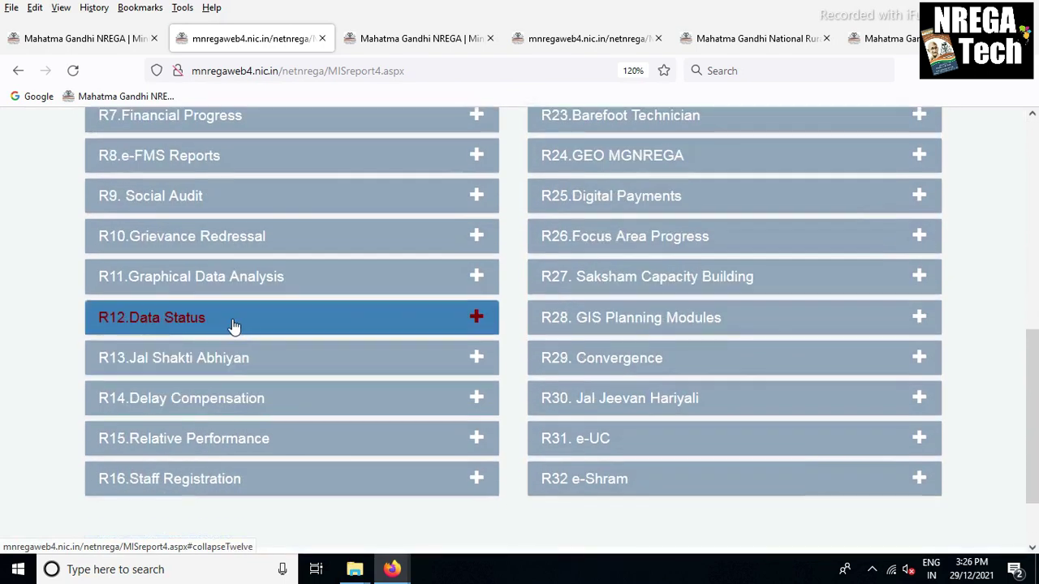
click(477, 319)
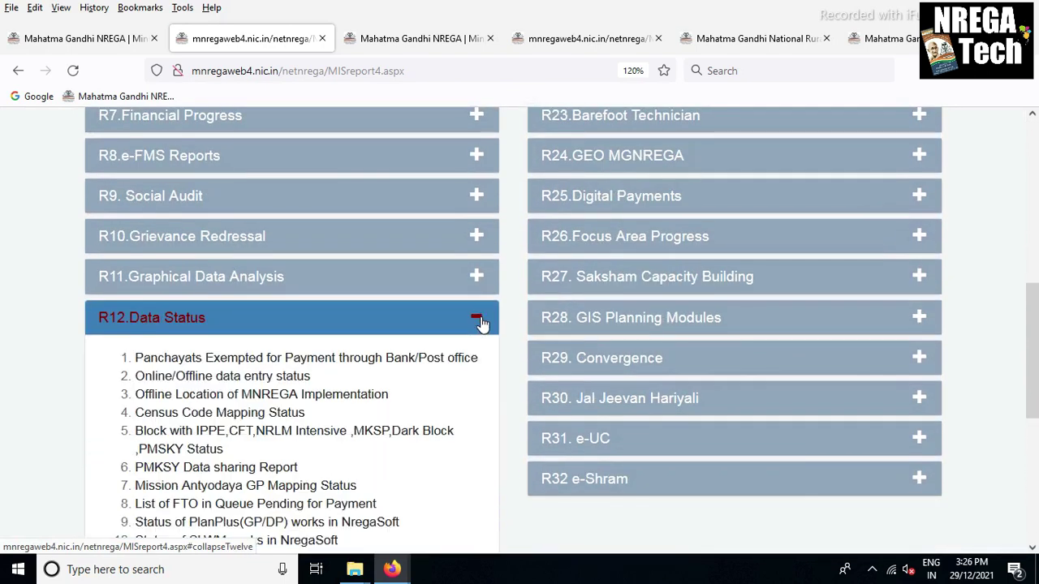
- Open the Mate Deployment Report from R12.Data Status in a new browser tab and switch to it
scroll(155, 318, down, 2)
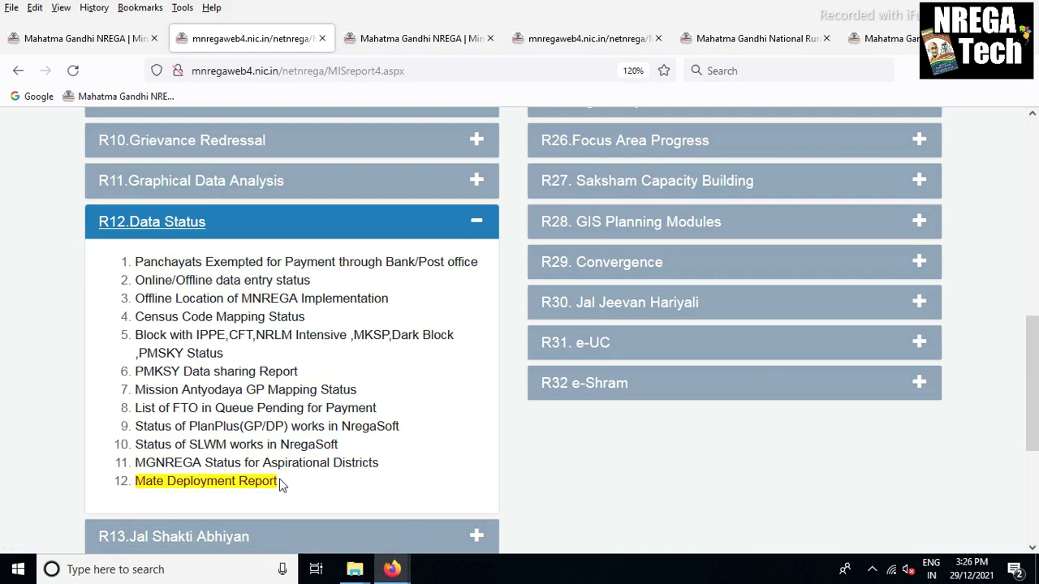
triple_click(140, 496)
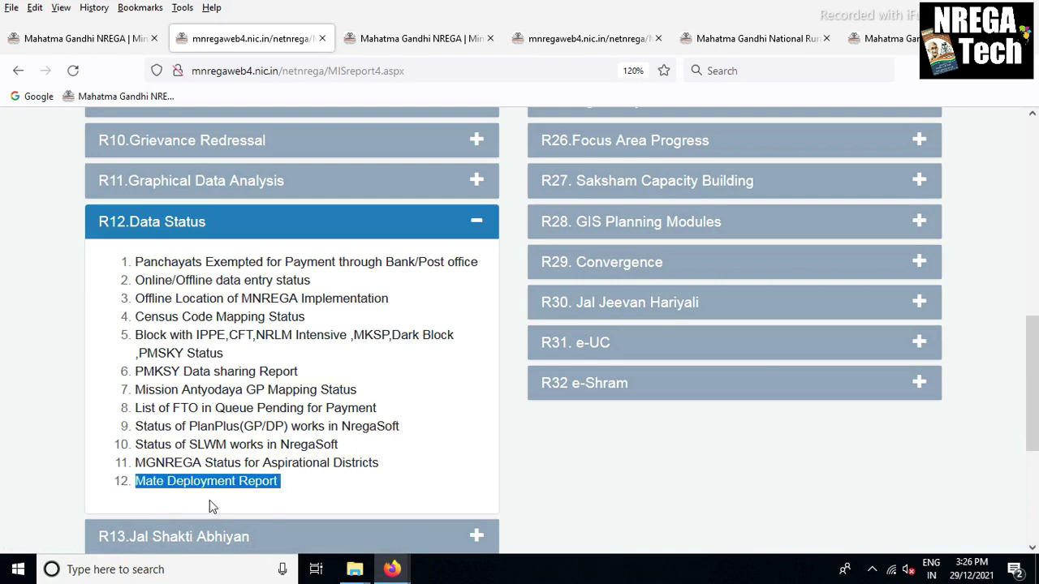
key(ctrl+plus)
key(ctrl+plus)
scroll(244, 454, down, 3)
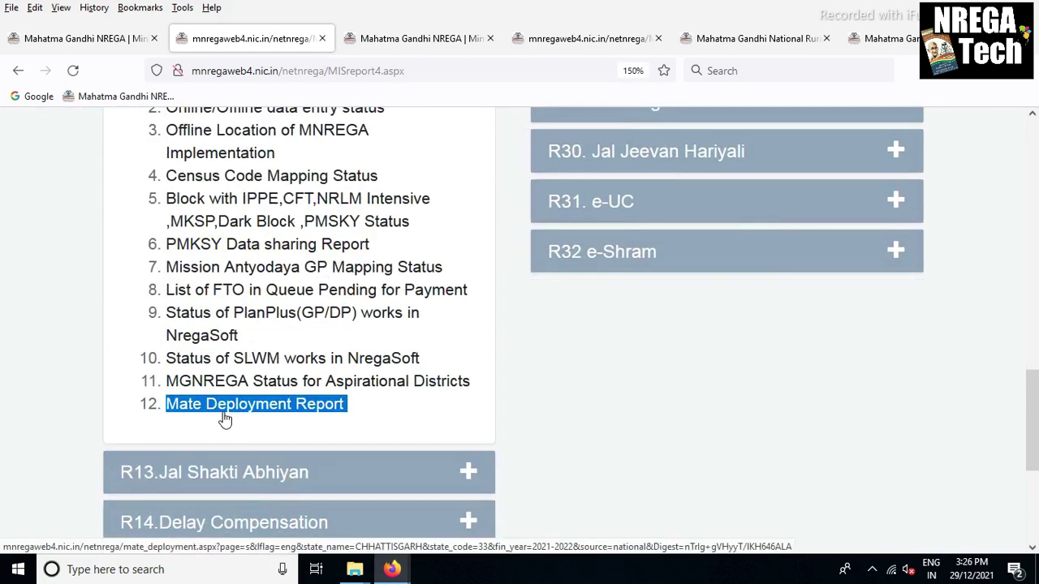
right_click(284, 409)
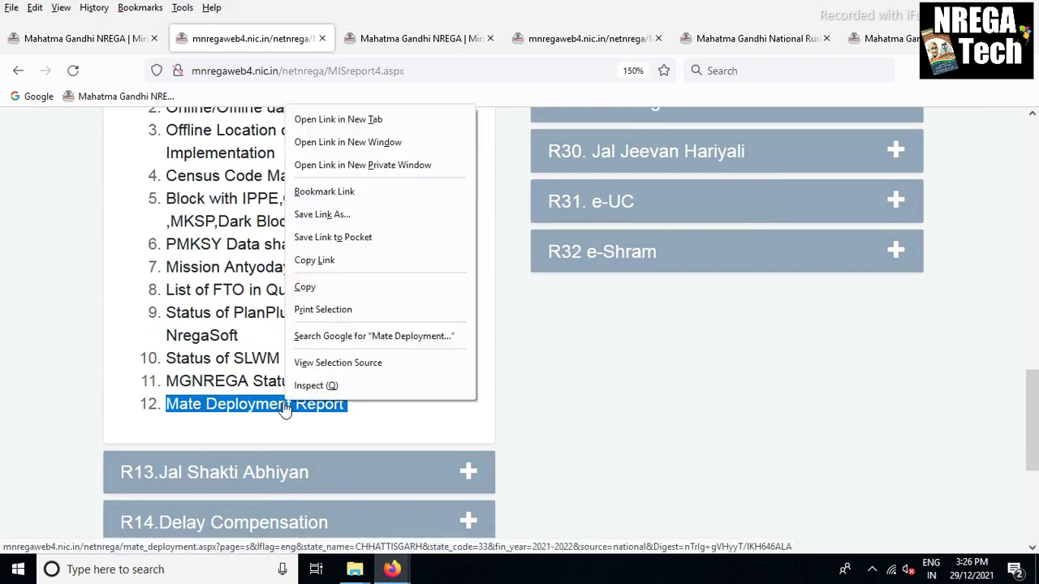
click(329, 120)
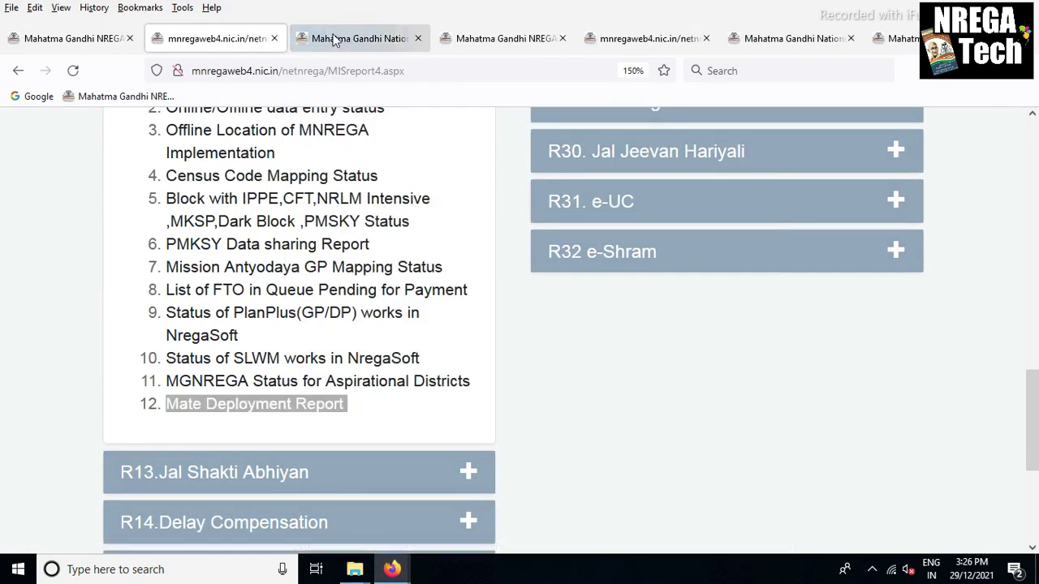
click(335, 38)
- Drill down in the Mate Deployment Report to DHAMTARI district and its MAGARLOD block
scroll(396, 296, down, 5)
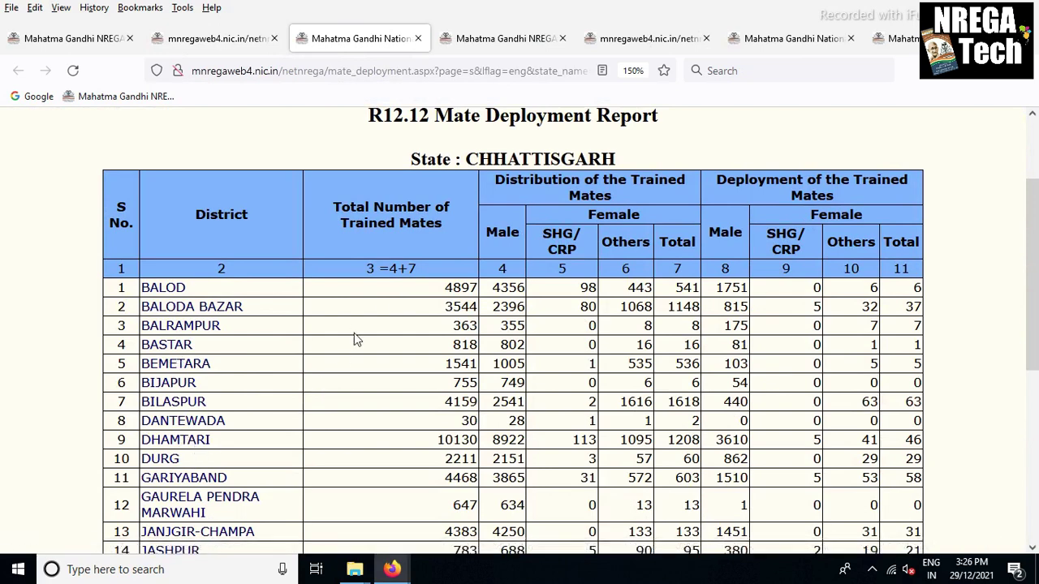
click(198, 441)
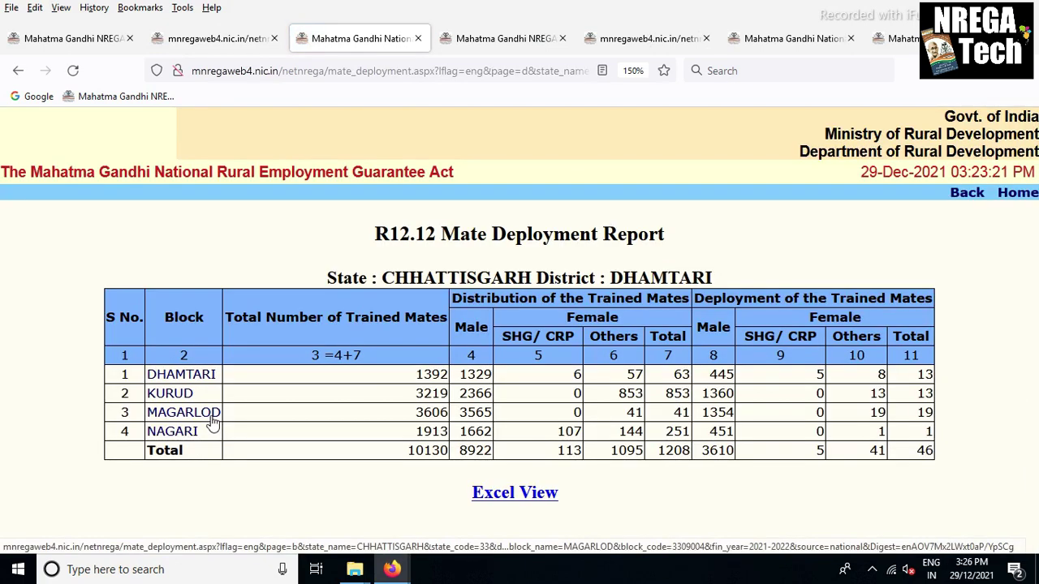
click(213, 423)
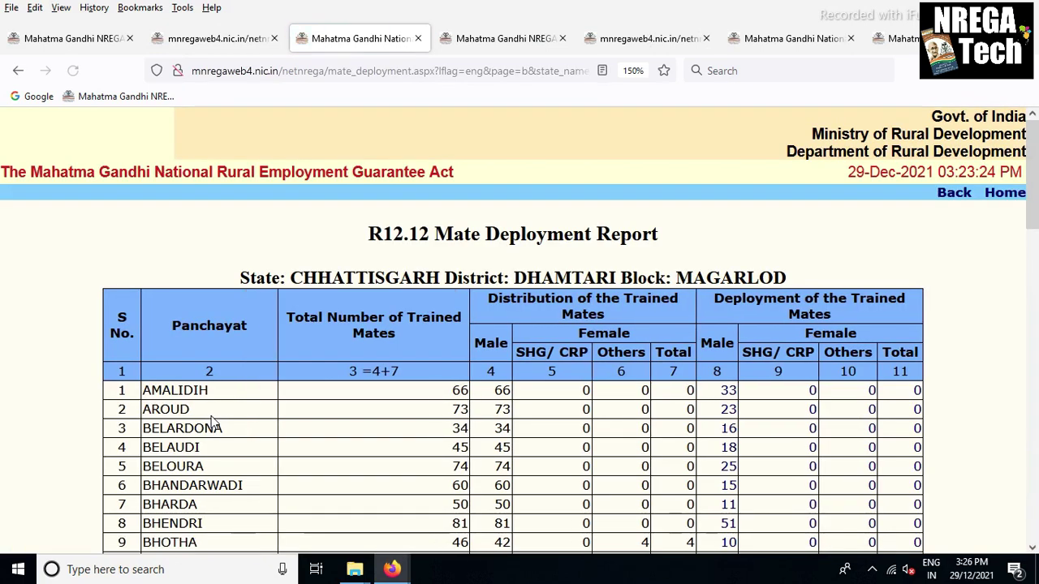
- Examine the panchayat table's trained and deployed mate figures, starting with the AMALIDIH row
key(ctrl+minus)
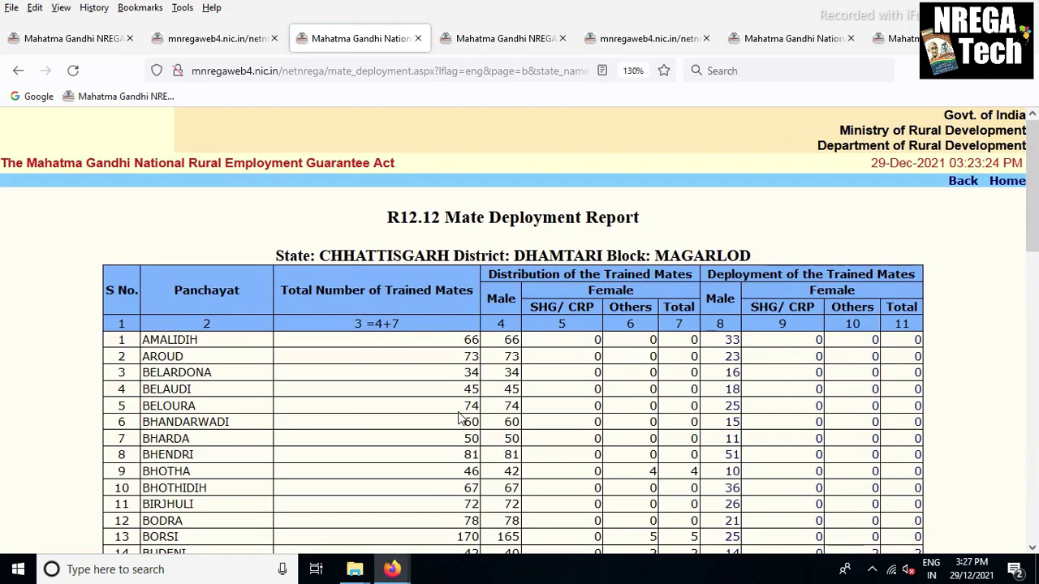
key(ctrl+plus)
scroll(459, 418, down, 3)
scroll(459, 418, up, 2)
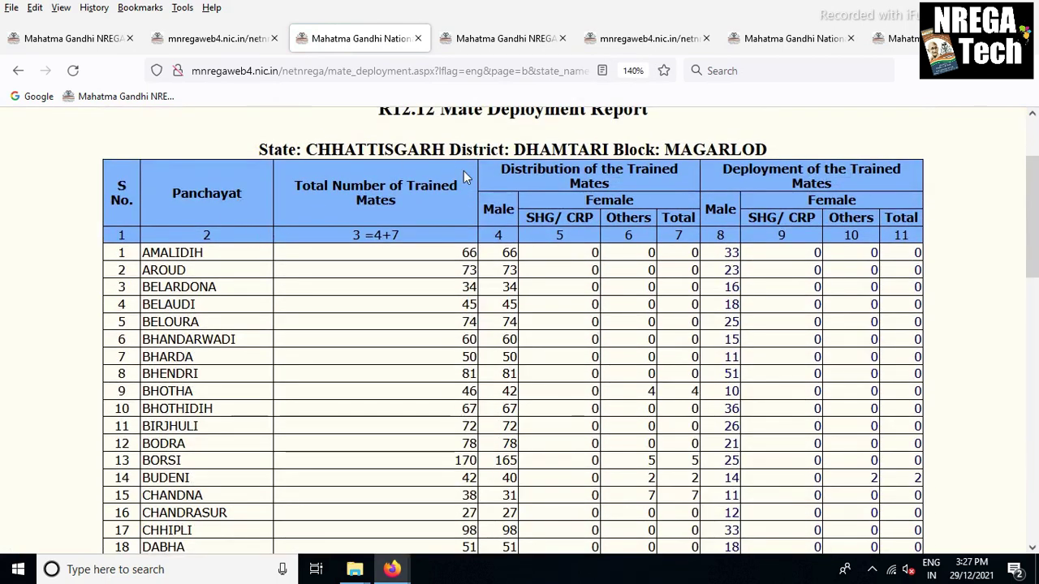
double_click(163, 253)
drag(349, 255, 718, 256)
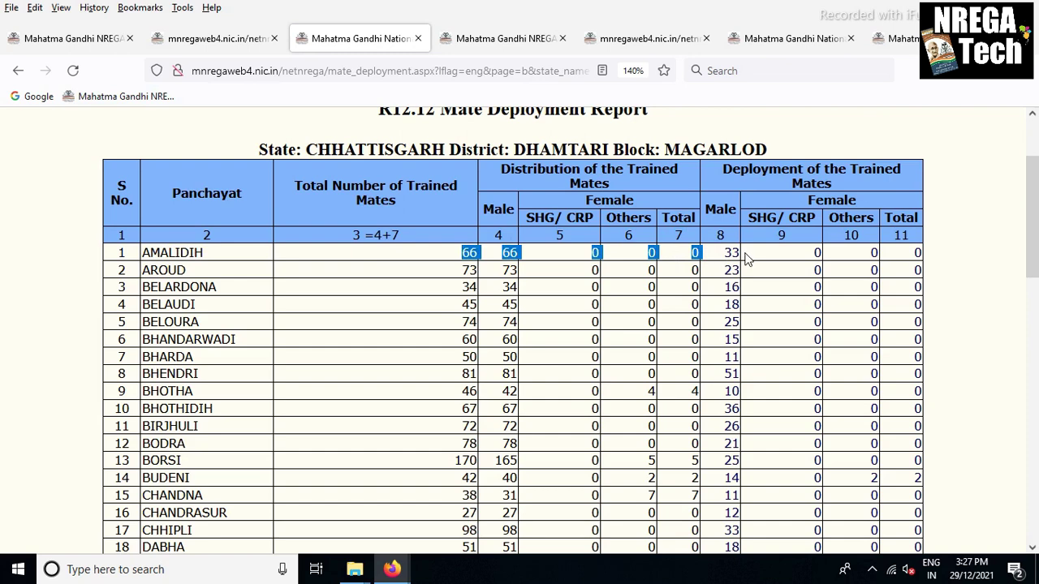
click(745, 258)
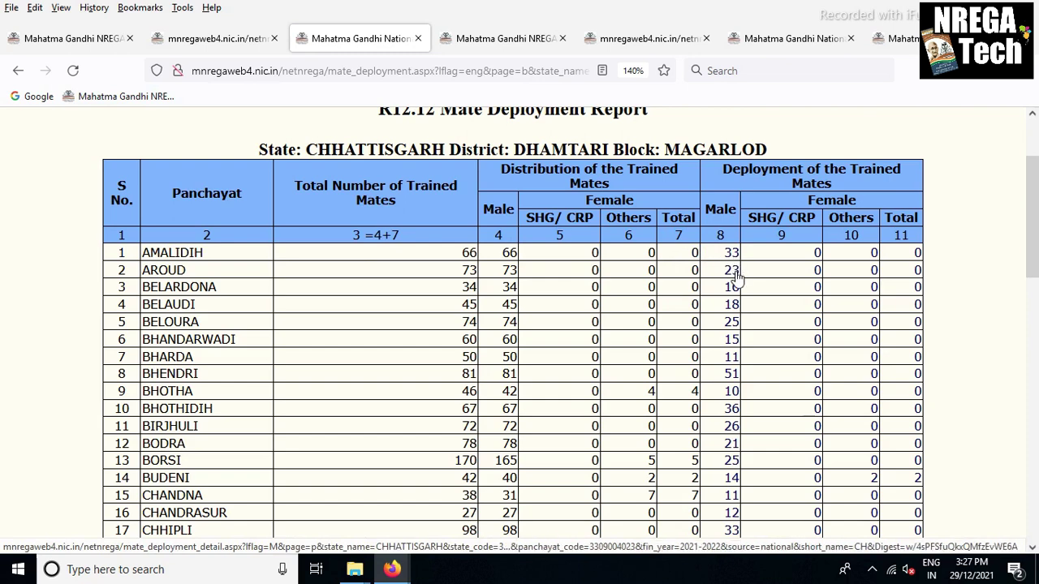
- Open the deployed male mates' details for MAGARLOD panchayat in a new browser tab, switch to it and examine the first record
right_click(736, 277)
click(763, 269)
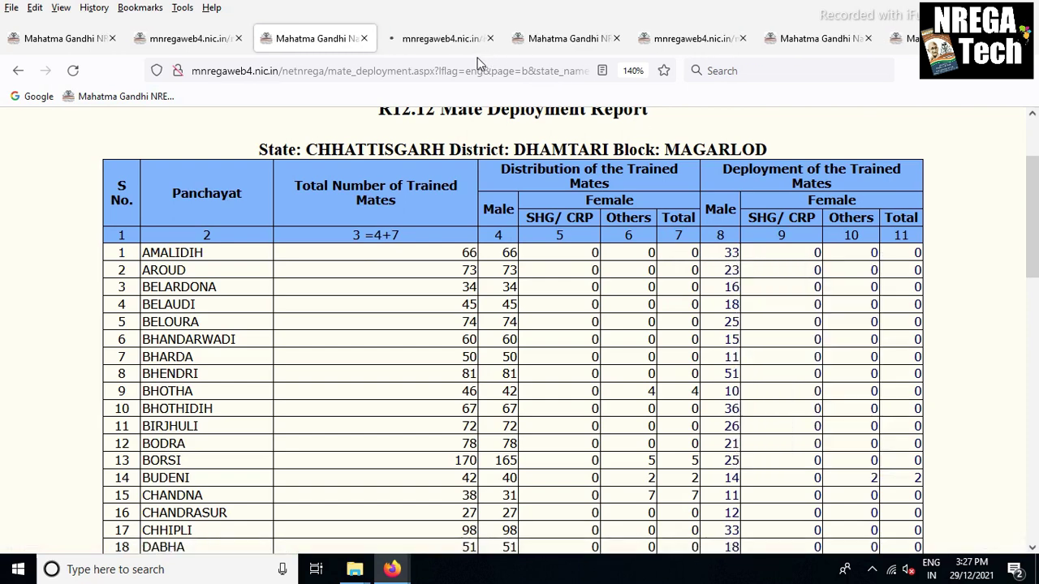
click(433, 42)
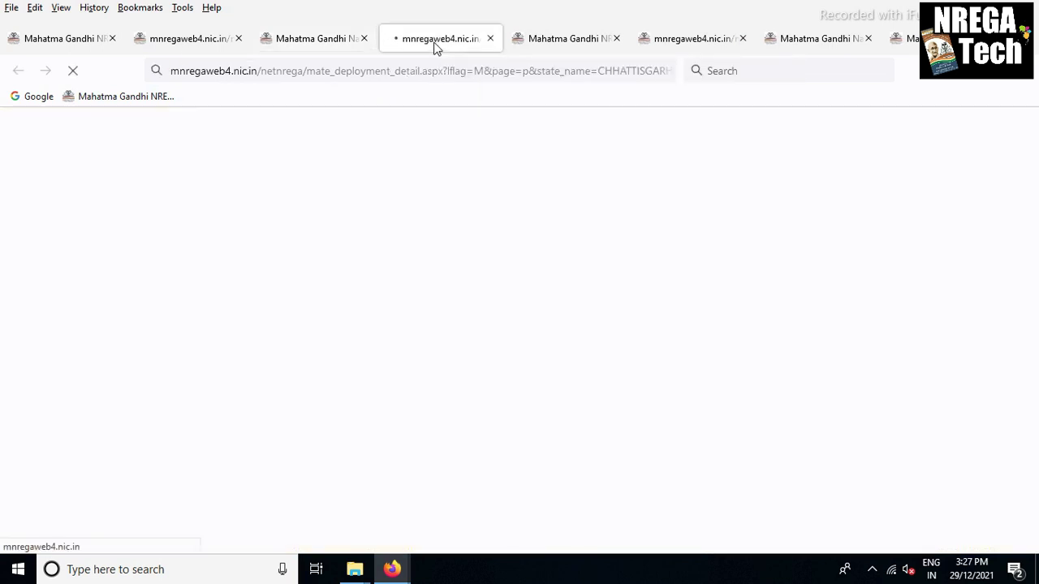
click(310, 45)
click(400, 43)
click(324, 41)
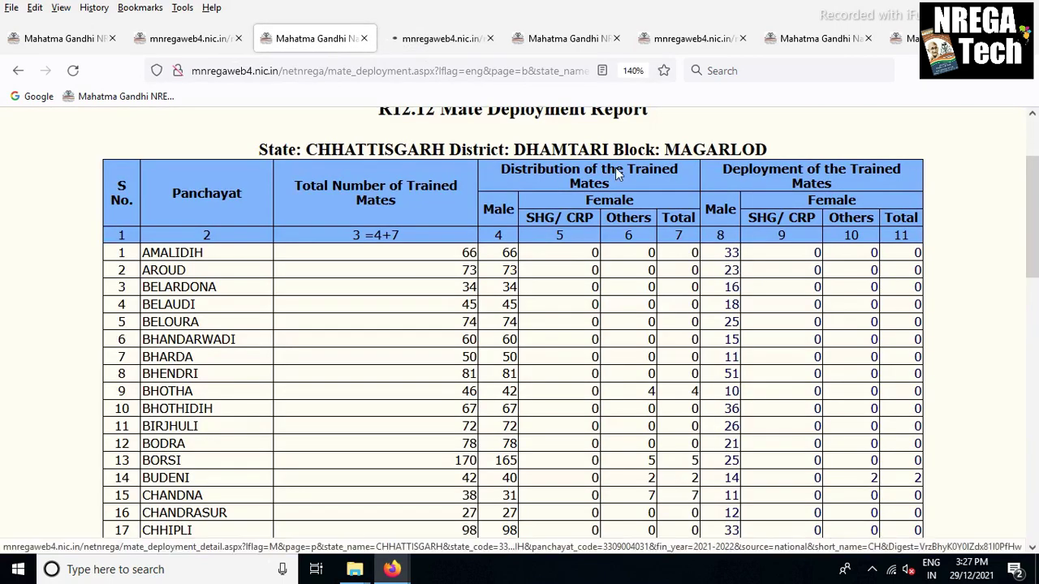
click(431, 42)
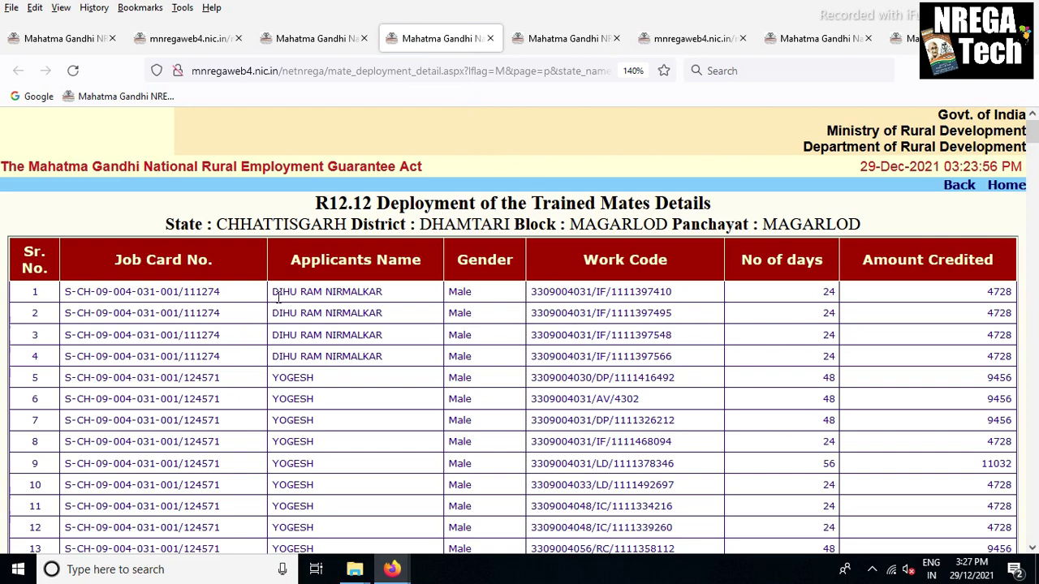
drag(63, 294, 340, 294)
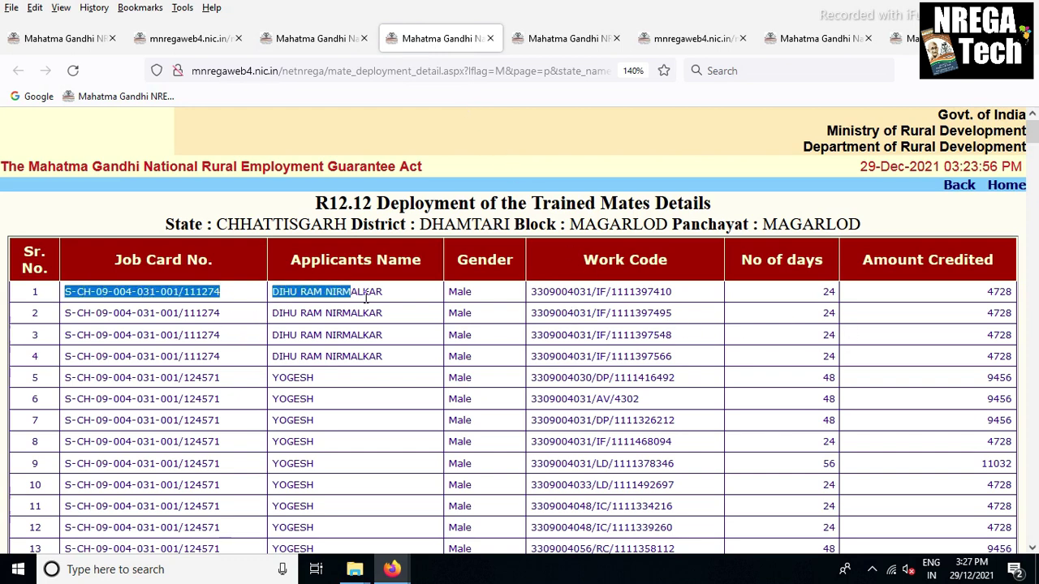
triple_click(362, 294)
click(409, 297)
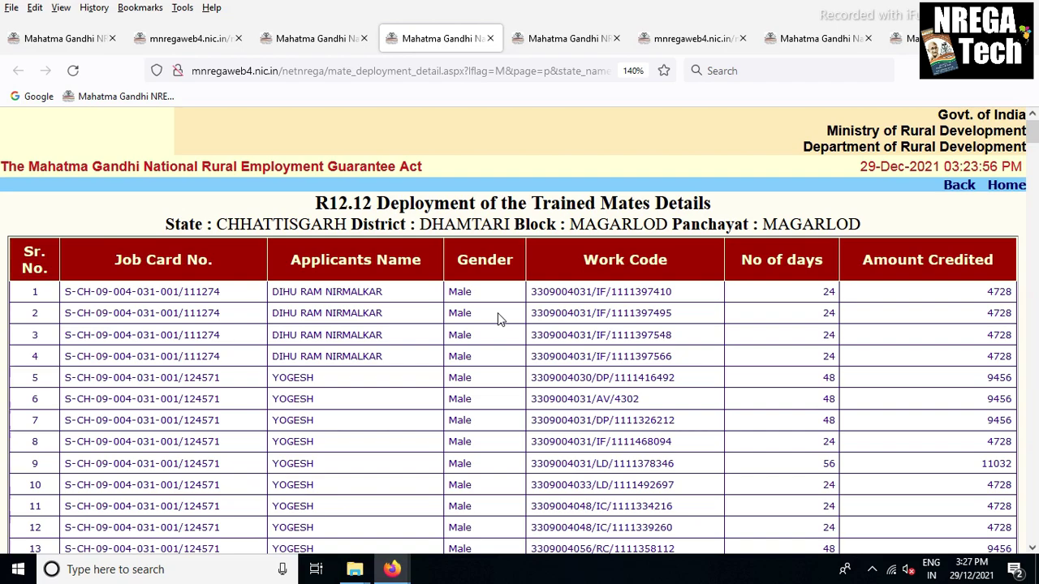
- Download the panchayat's mate details in Excel format and open mate_deployment_detail.xls in Microsoft Excel
scroll(500, 319, down, 15)
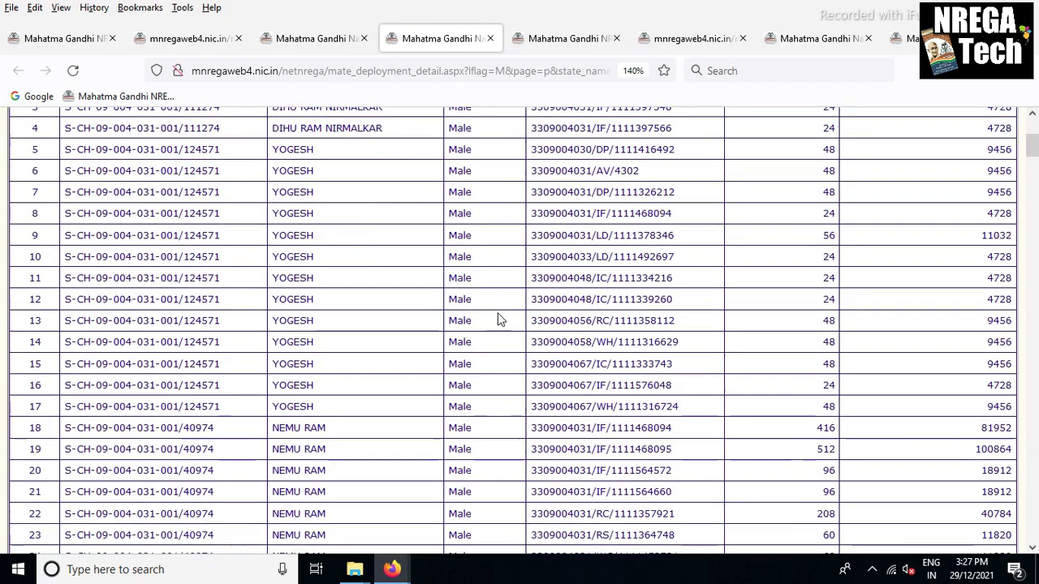
key(End)
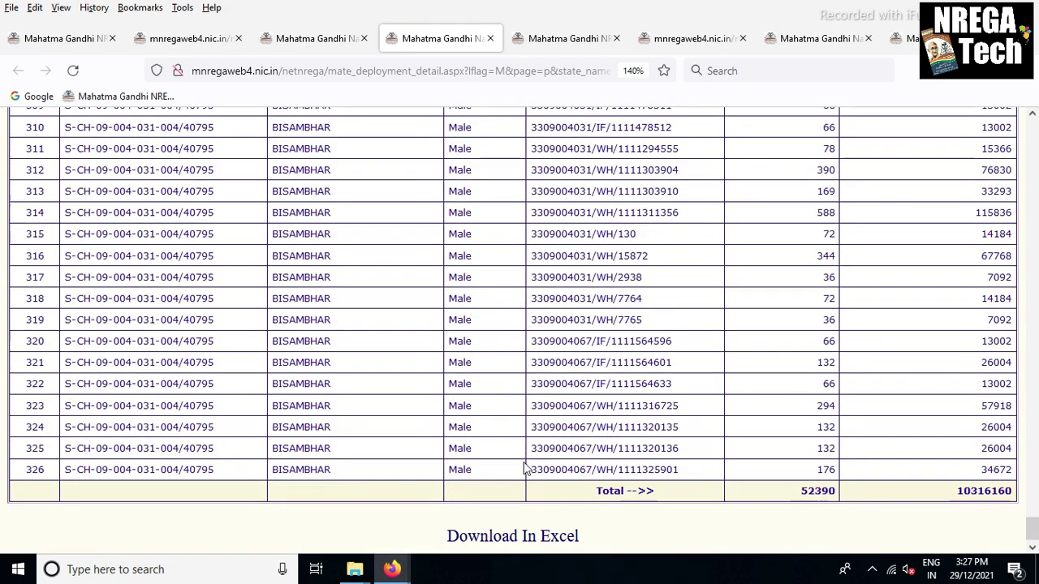
click(524, 541)
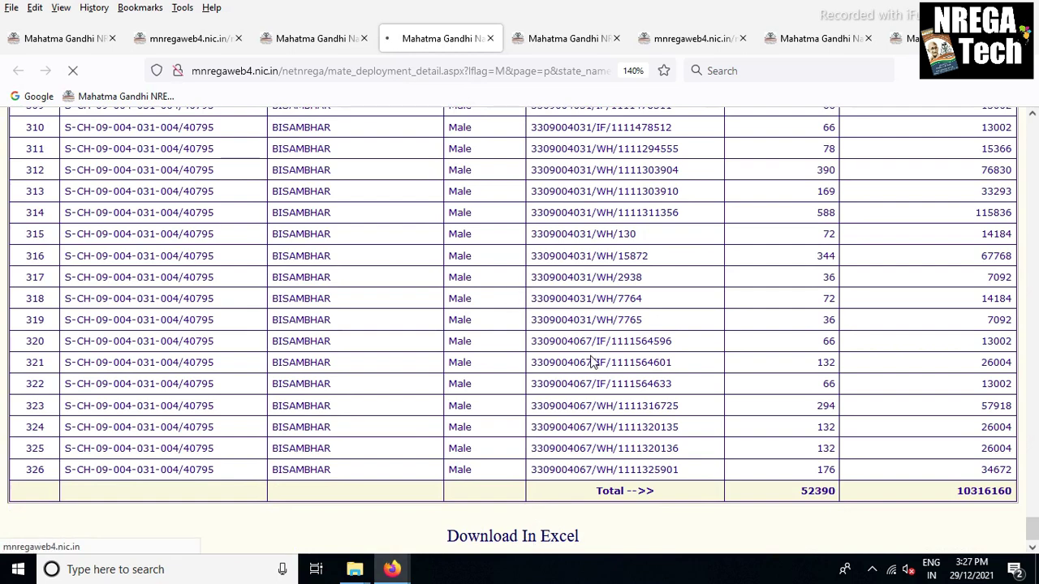
scroll(593, 363, up, 20)
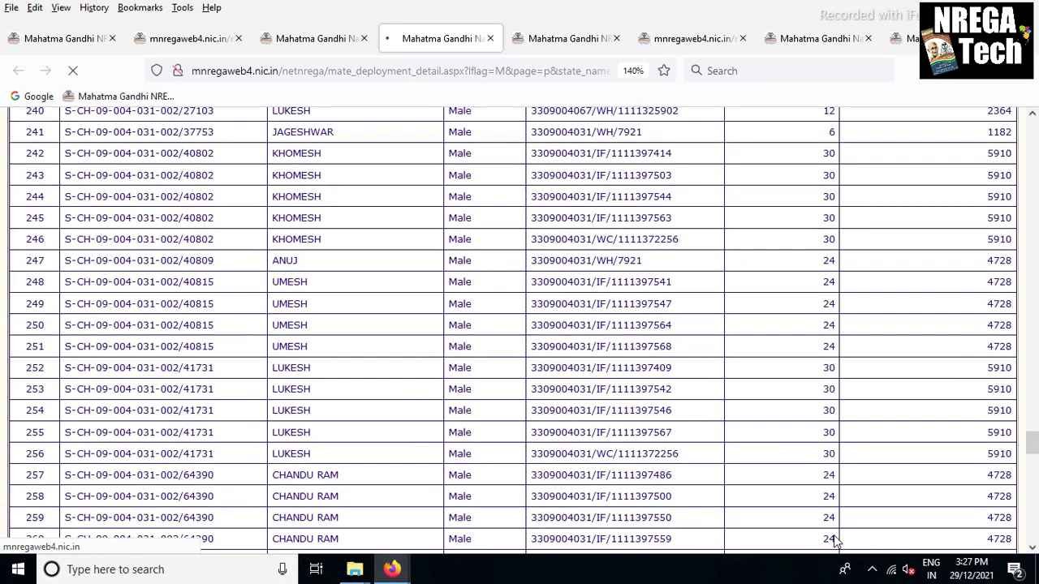
click(411, 295)
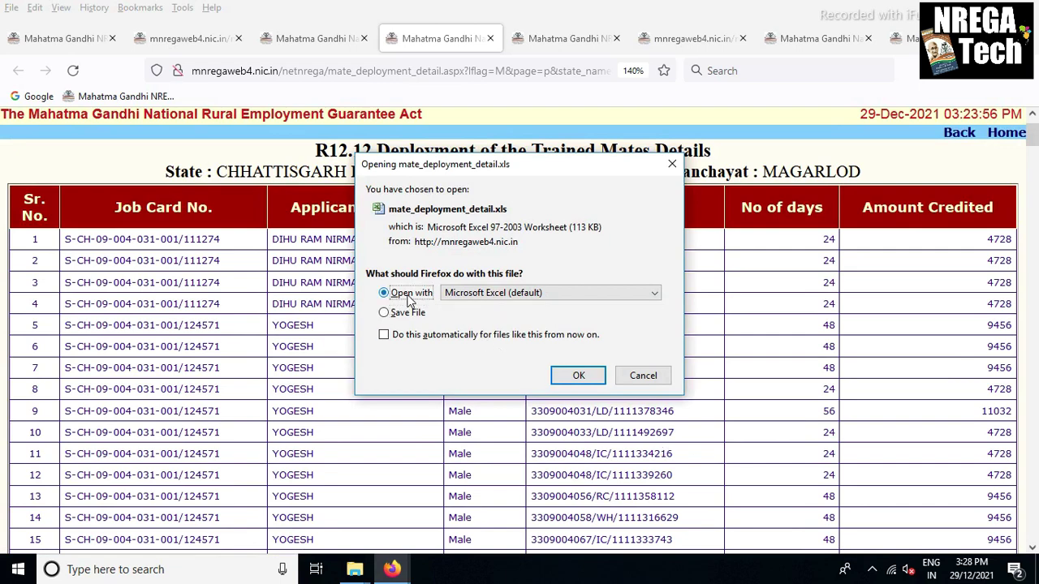
click(576, 377)
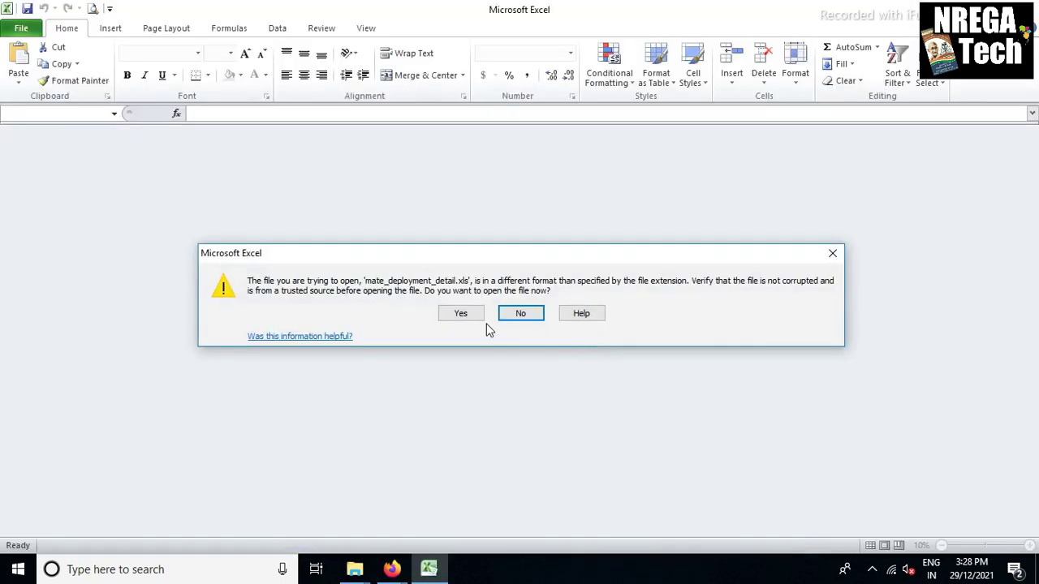
click(476, 315)
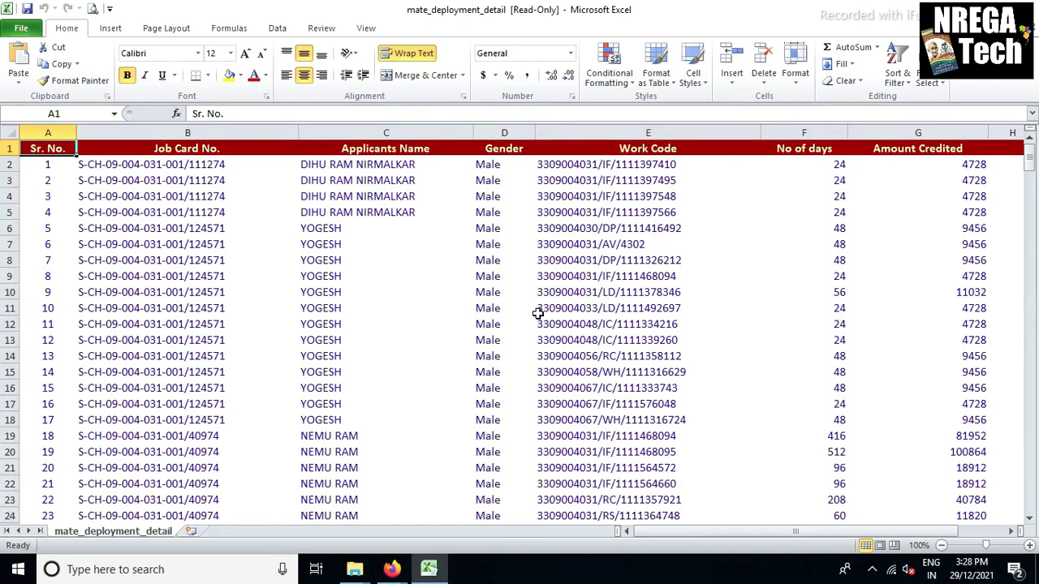
- Apply all borders to the whole mate details table from A1 to G327
drag(64, 149, 926, 162)
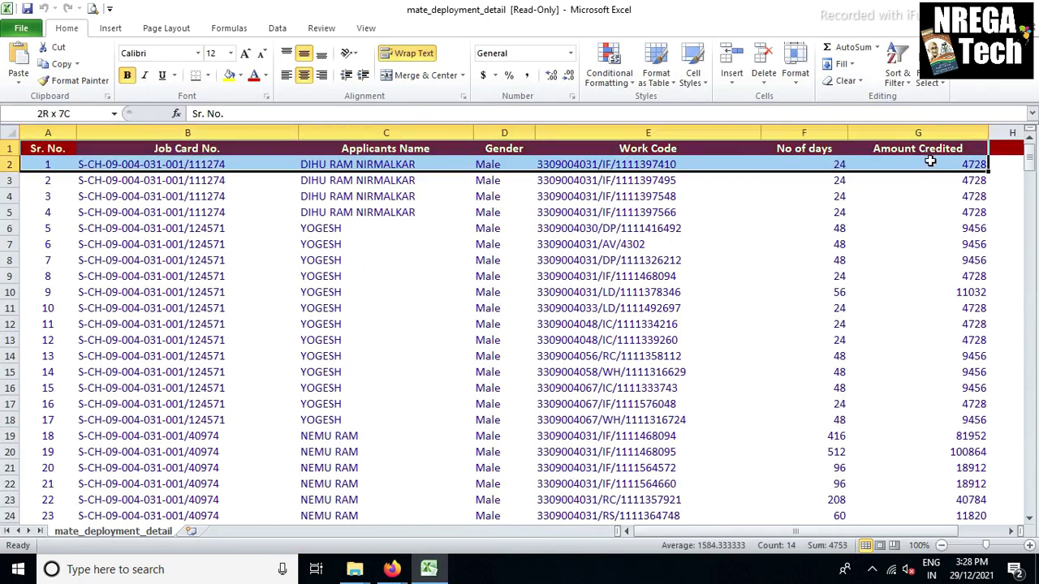
key(ctrl+shift+Down)
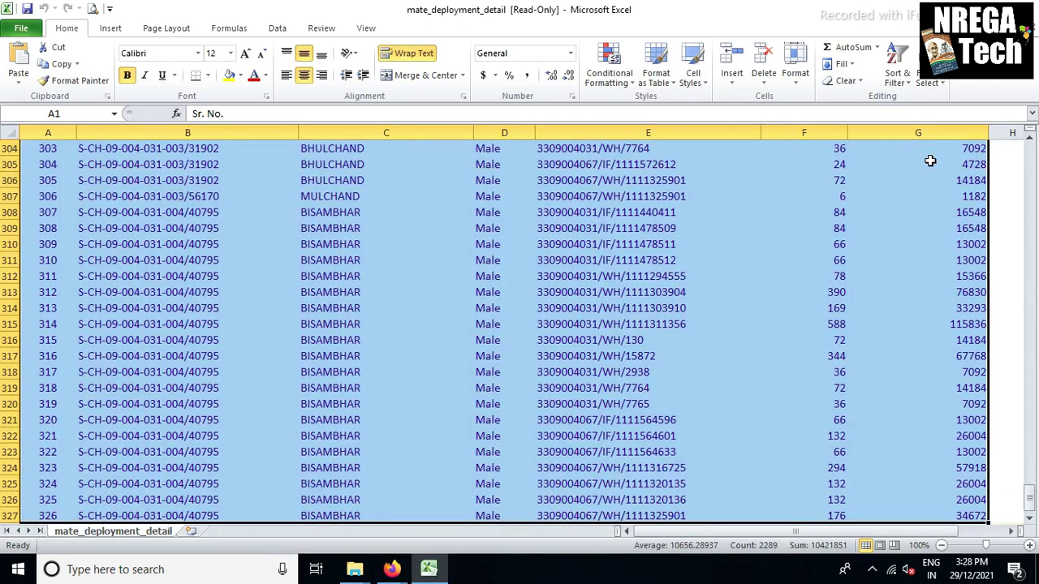
click(208, 75)
click(234, 197)
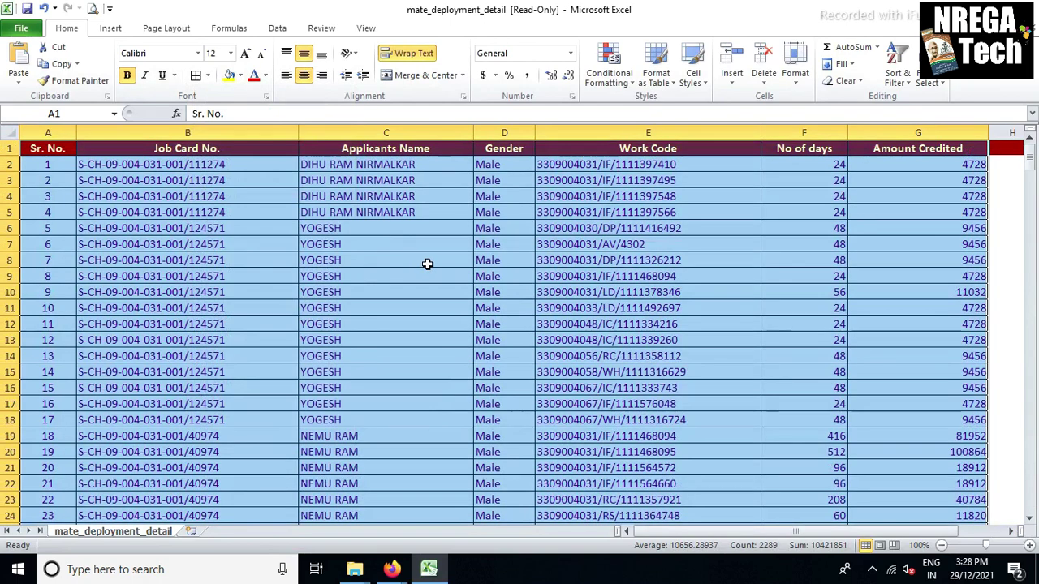
click(649, 229)
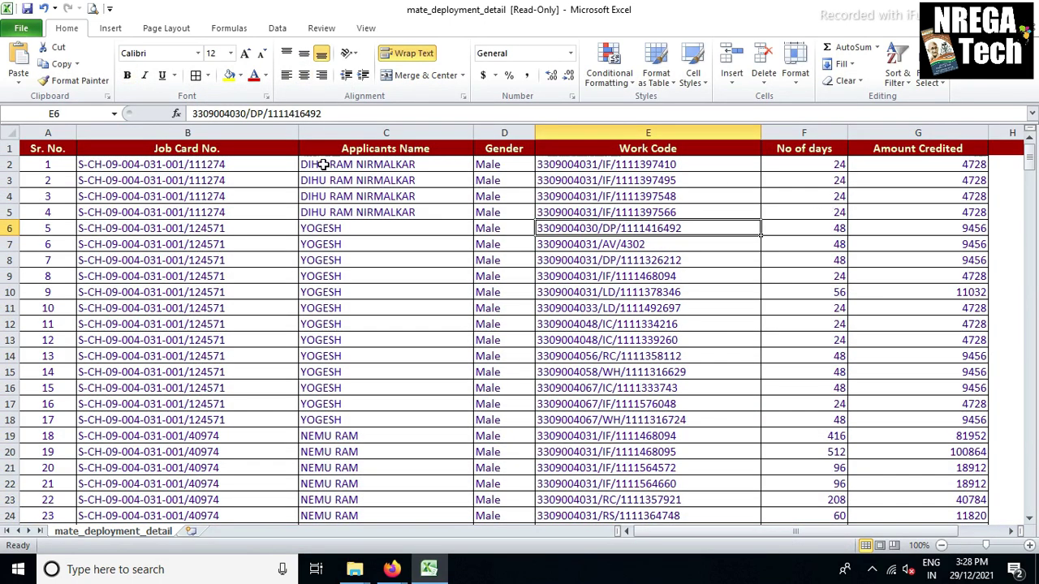
- Add filters to the header row and sort the table by Applicants Name from A to Z
click(4, 146)
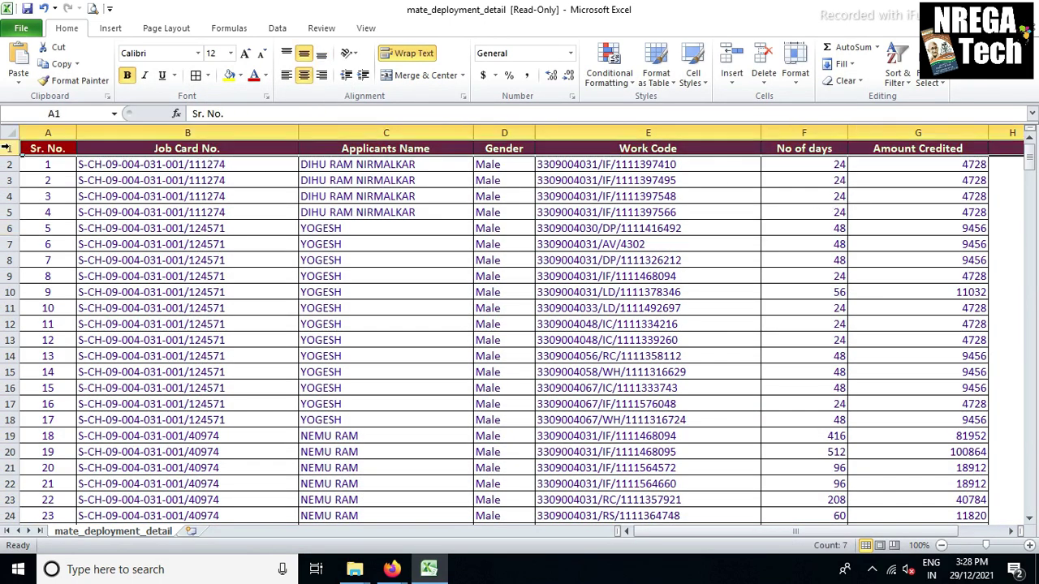
key(ctrl+shift+l)
click(426, 228)
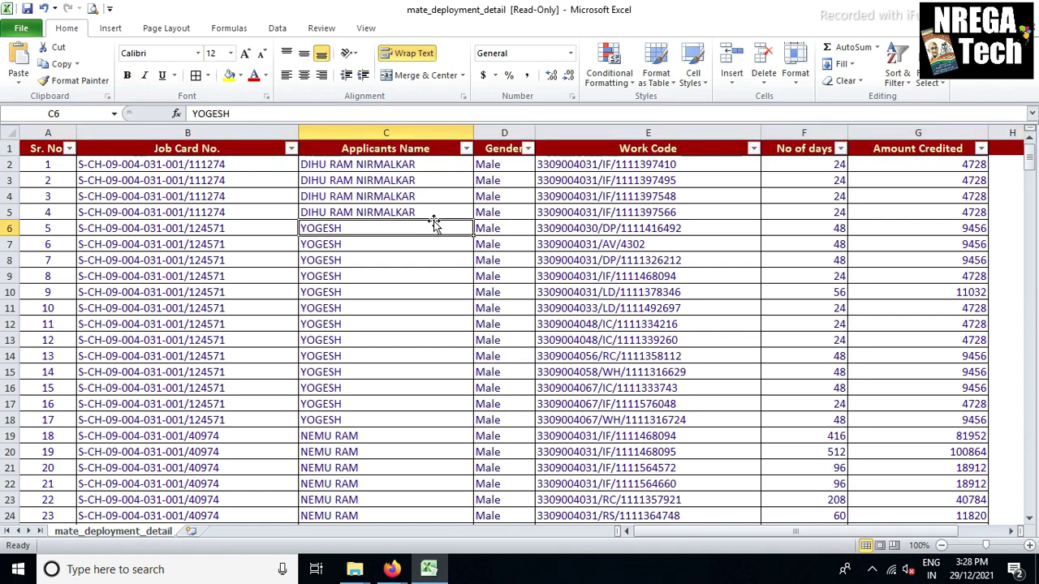
click(465, 149)
click(314, 164)
click(357, 164)
click(361, 215)
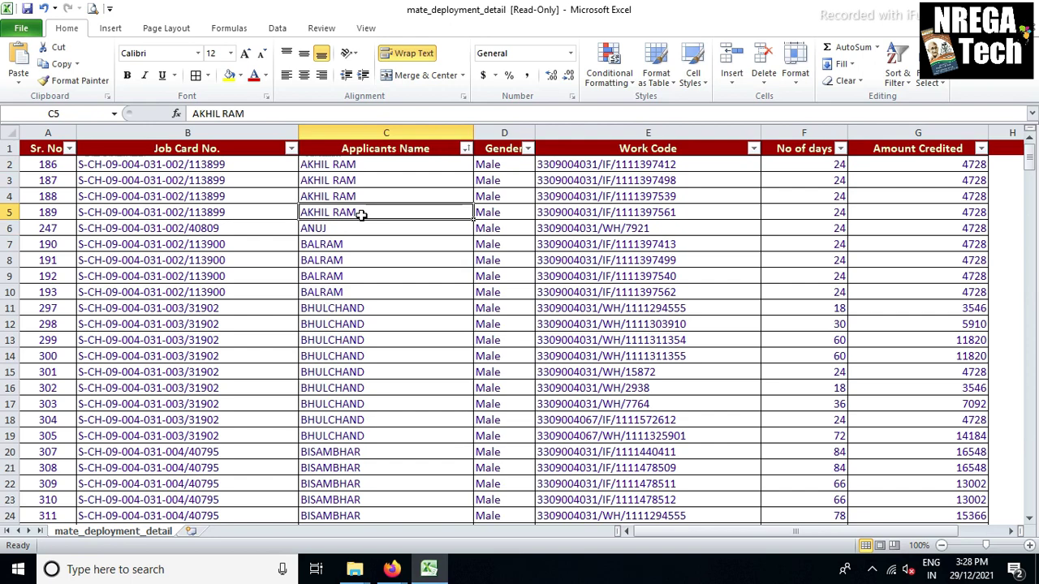
- Filter the Applicants Name column to show only the first listed applicant
click(466, 148)
click(338, 289)
click(340, 300)
click(375, 429)
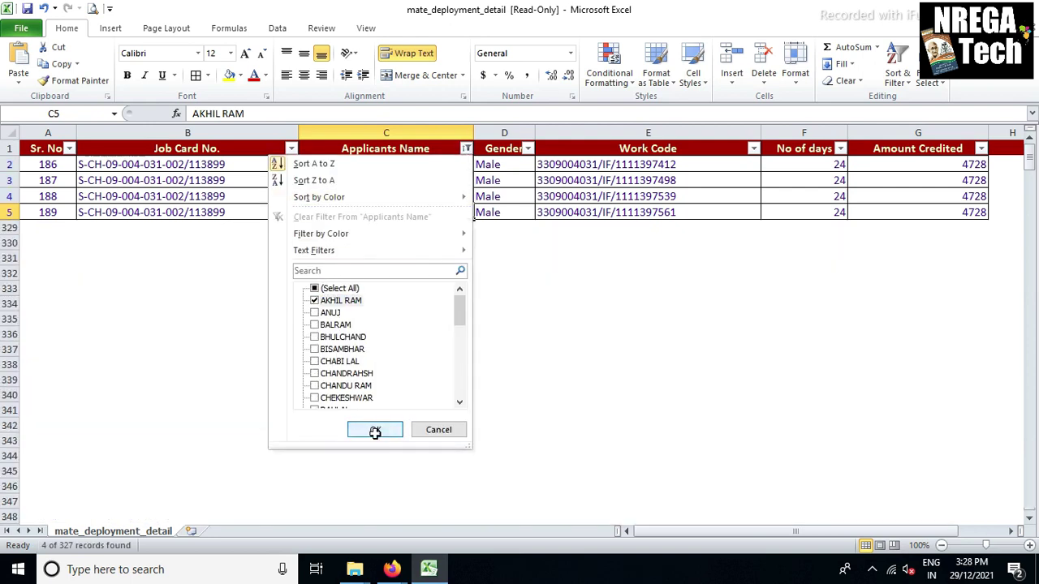
- Total the No of days column with AutoSum in F329 and copy the formula to G329 for Amount Credited
click(839, 227)
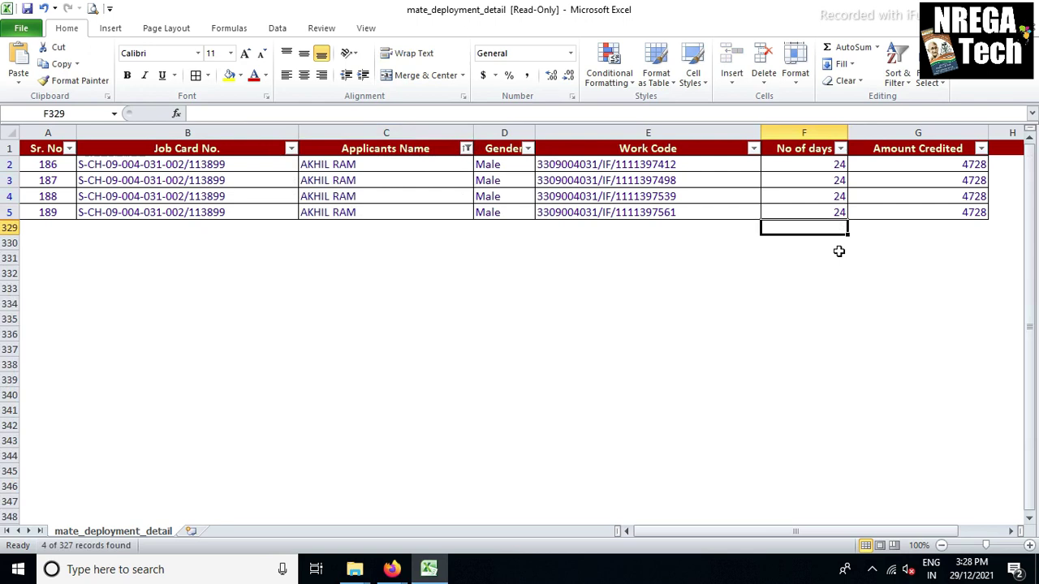
key(alt+equal)
key(Return)
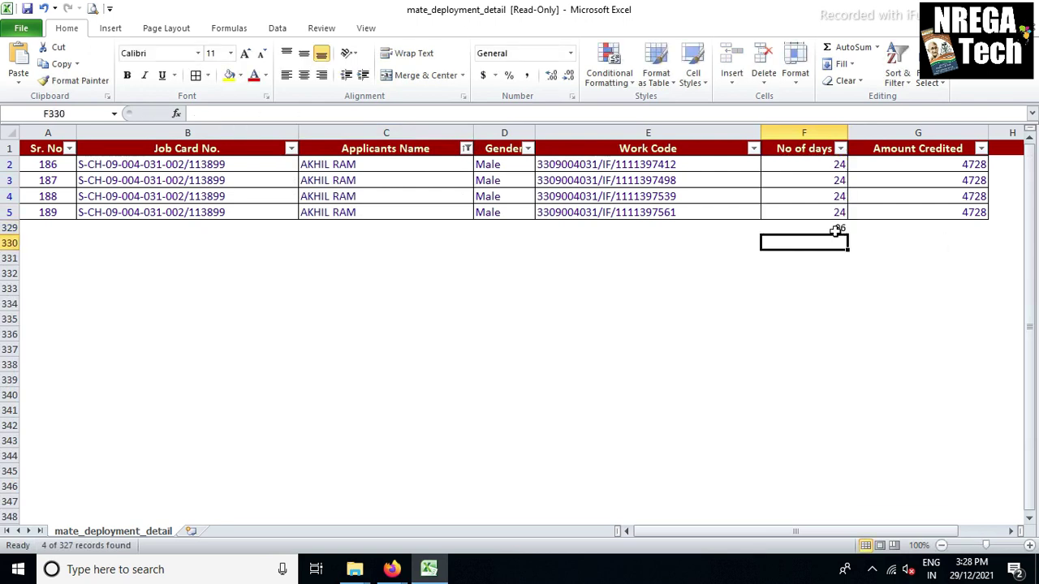
click(838, 229)
key(ctrl+c)
click(915, 229)
key(ctrl+v)
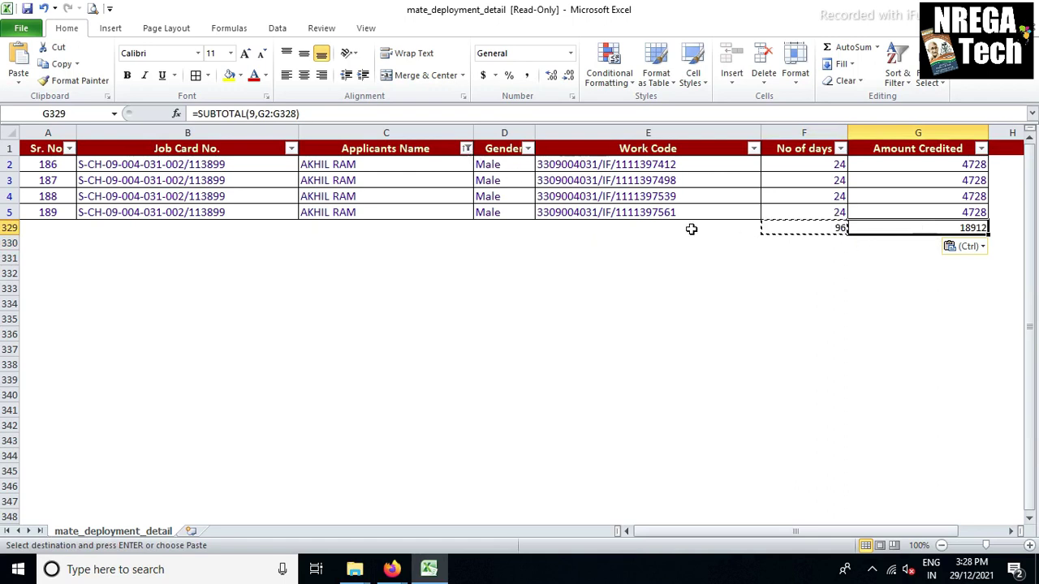
- Move the two subtotal formulas from F329:G329 down to F331:G331
drag(826, 230, 935, 231)
key(ctrl+x)
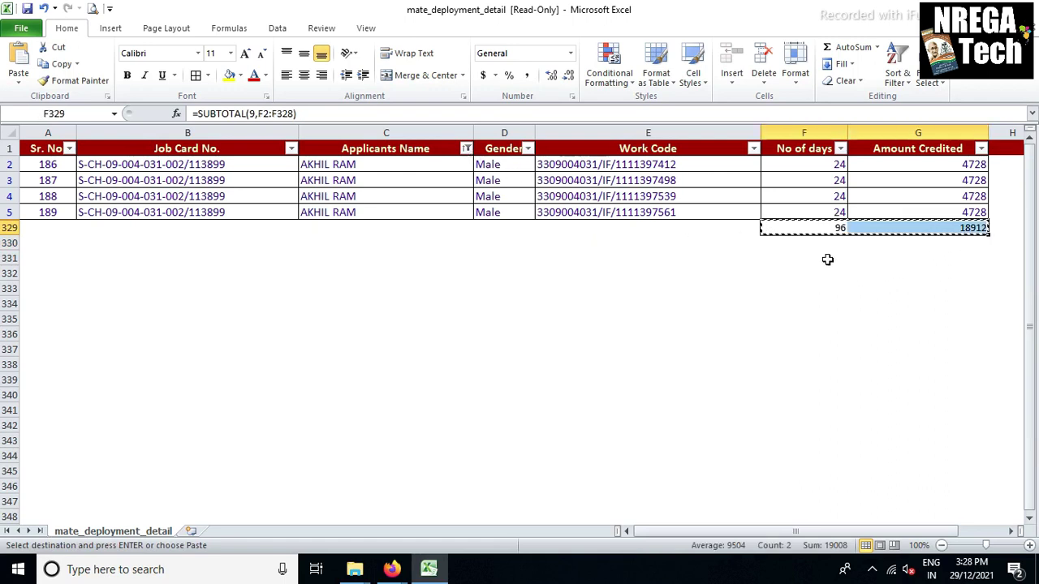
click(833, 259)
key(ctrl+v)
click(739, 259)
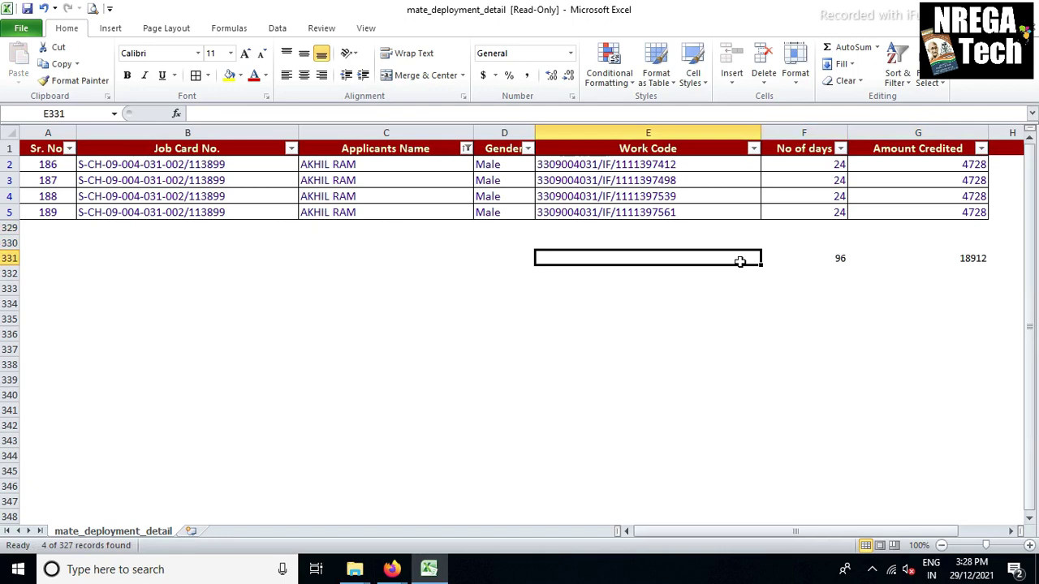
- Switch the Applicants Name filter to only the second listed applicant
click(466, 149)
click(333, 301)
click(331, 313)
click(375, 430)
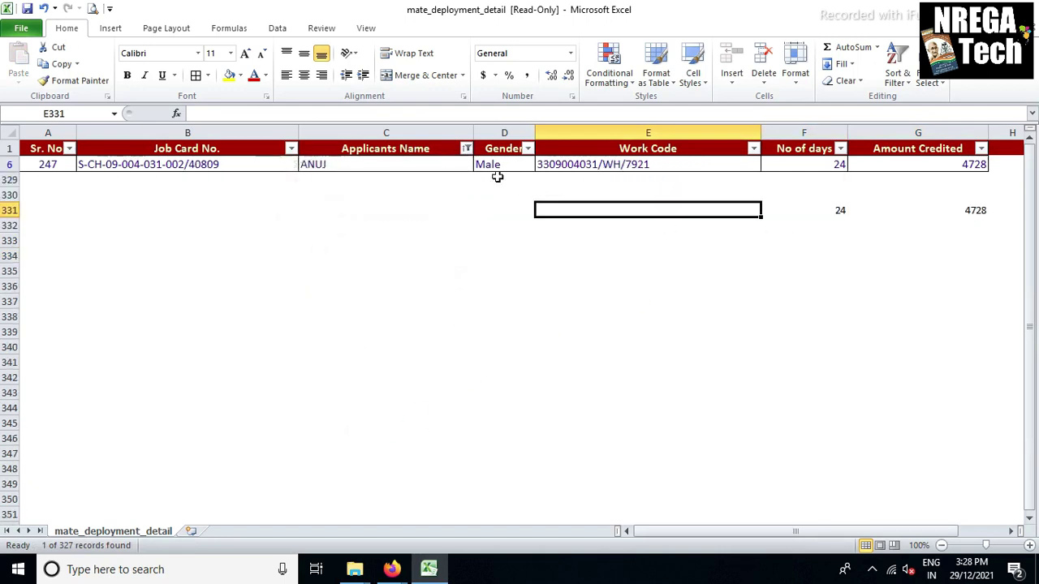
- Switch the Applicants Name filter to only the fourth listed applicant
click(466, 149)
click(330, 314)
click(341, 337)
click(395, 429)
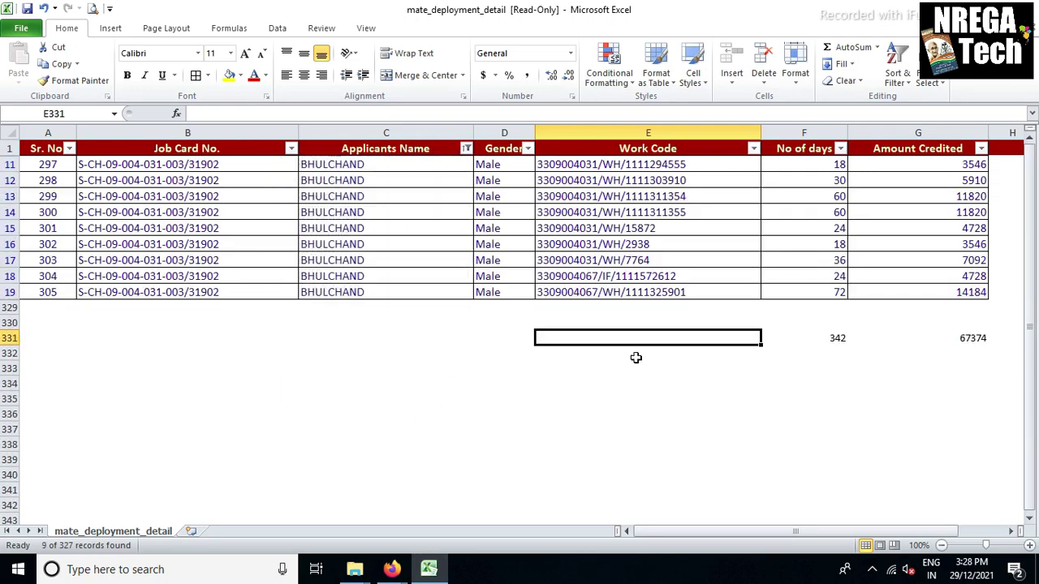
- Enlarge the subtotals in F331:G331 to font size 18 and make them bold
drag(836, 338, 980, 338)
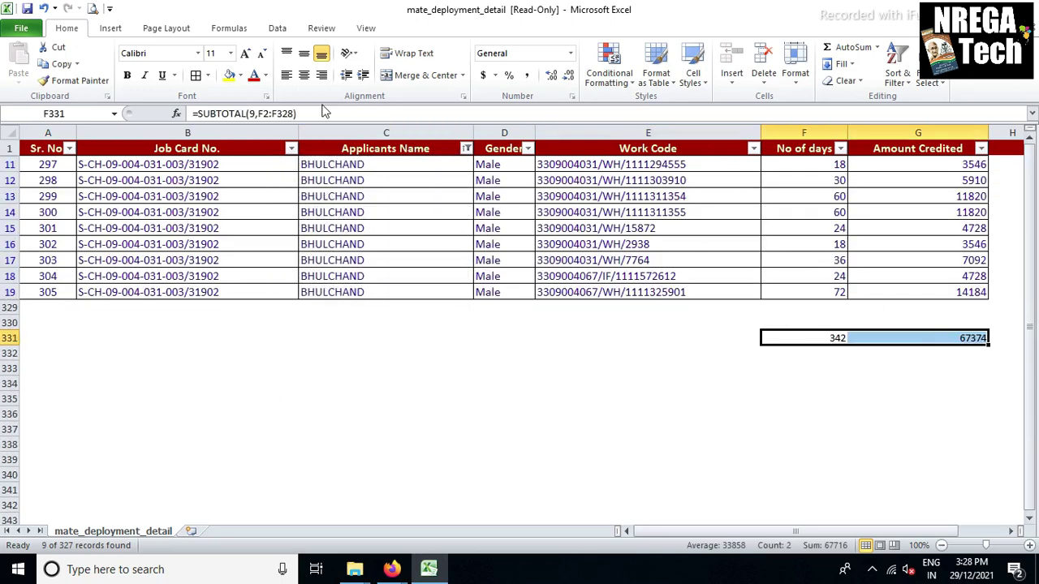
click(245, 53)
click(245, 53)
click(245, 53)
key(ctrl+b)
click(563, 395)
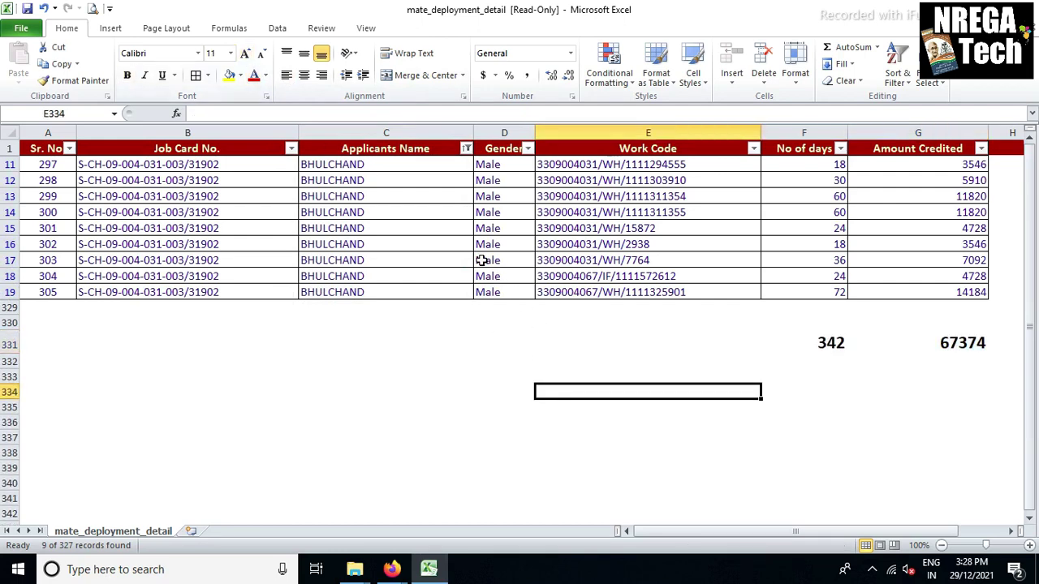
- Filter the Applicants Name column to only the ninth listed applicant and examine the day and credited amount subtotals
click(466, 148)
click(349, 345)
scroll(349, 369, down, 3)
scroll(349, 369, up, 2)
click(347, 364)
click(374, 429)
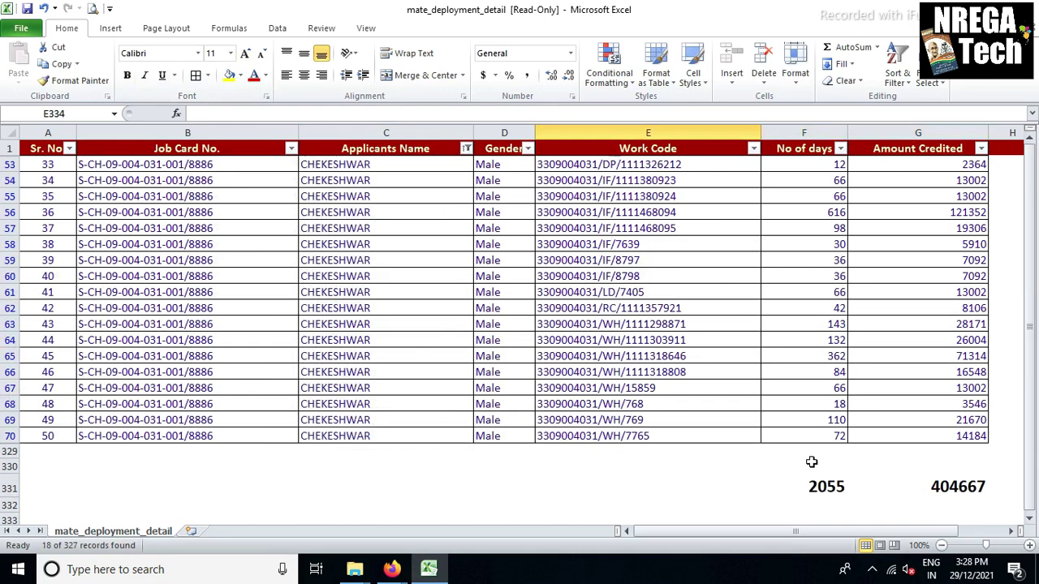
scroll(811, 462, down, 1)
scroll(872, 445, up, 1)
click(841, 484)
click(893, 485)
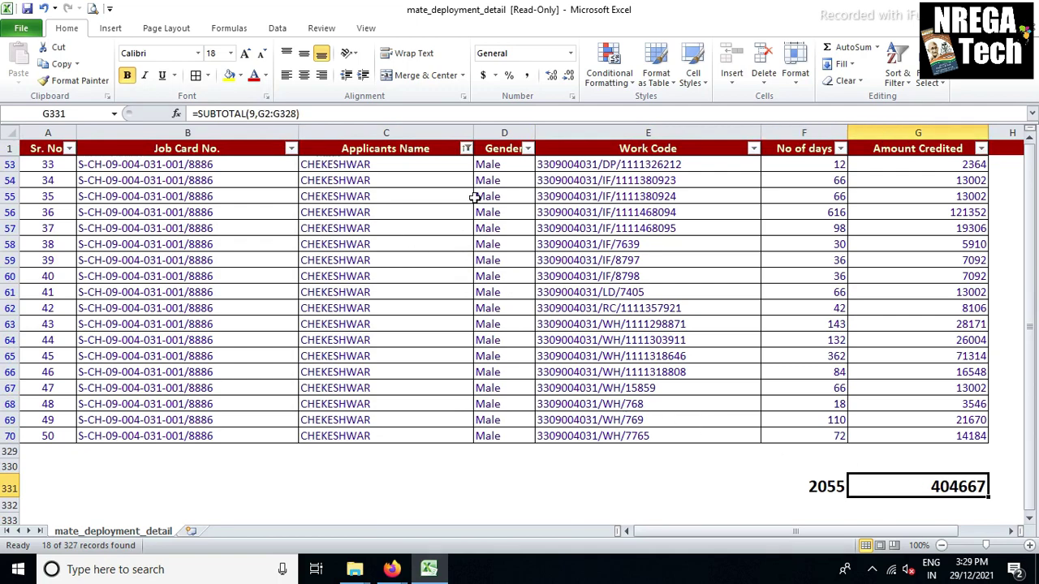
- Reselect all applicants in the Applicants Name filter
click(466, 149)
click(317, 288)
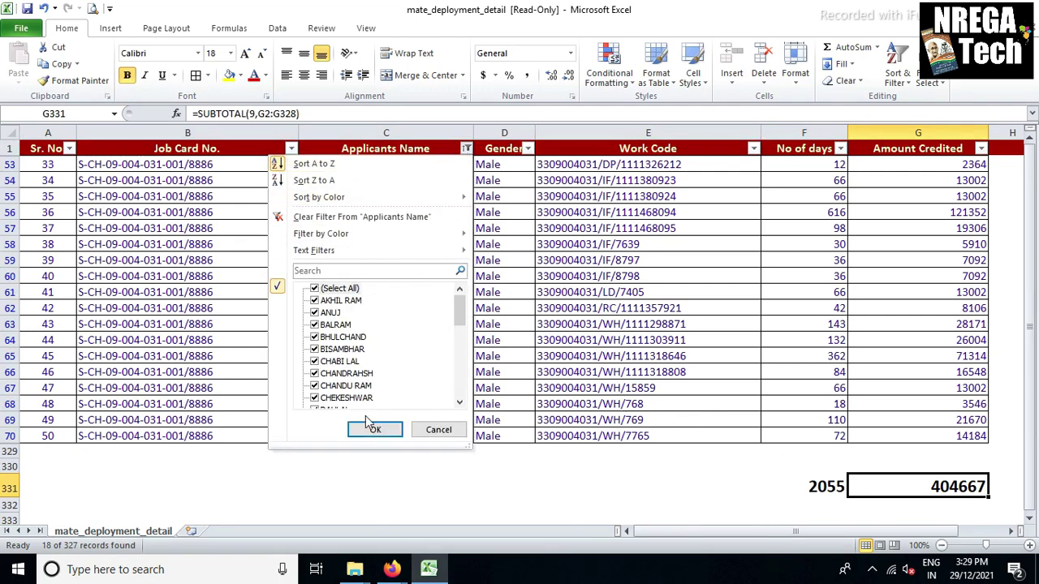
click(375, 429)
- Switch back to the R12.12 mate details page in Firefox and examine the Work Code column, starting with the first record
mouse_move(391, 569)
click(300, 552)
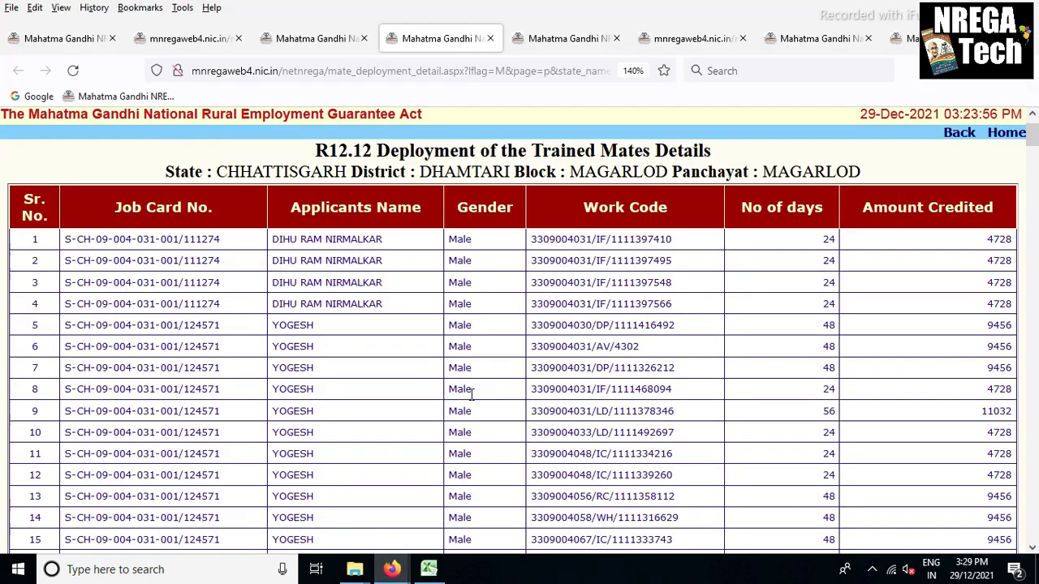
triple_click(601, 240)
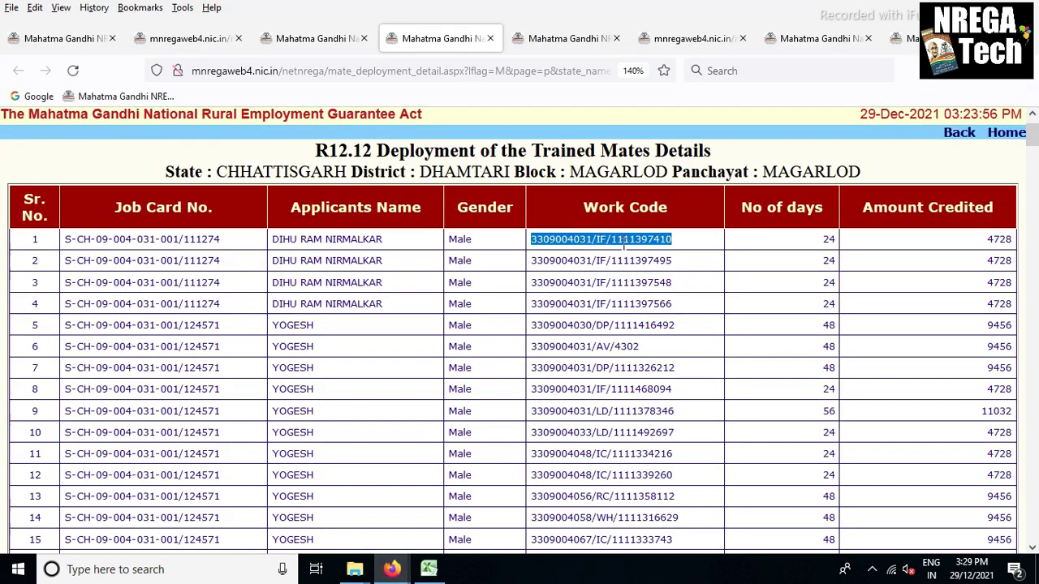
scroll(632, 260, down, 3)
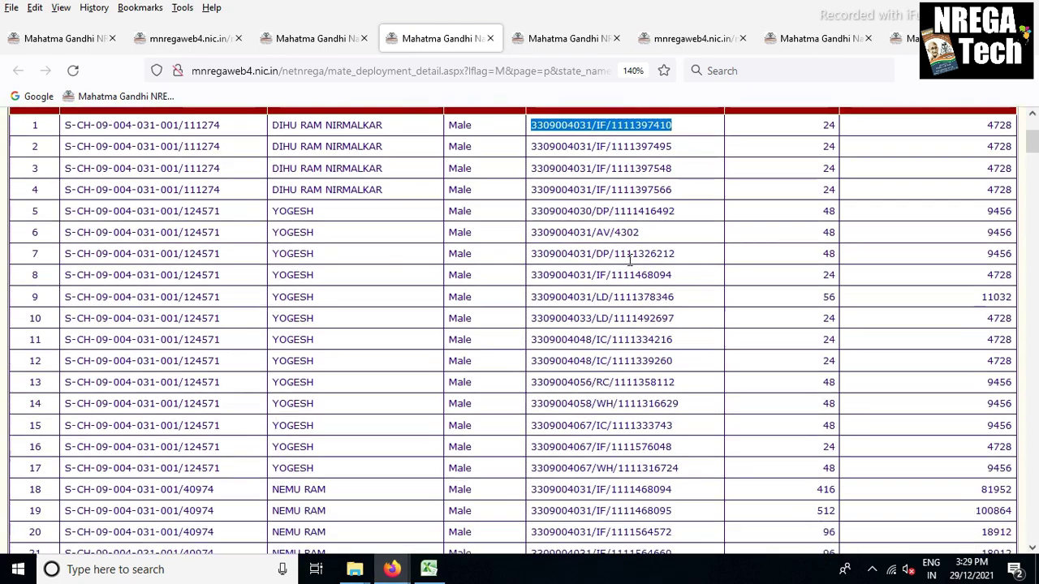
scroll(568, 276, up, 5)
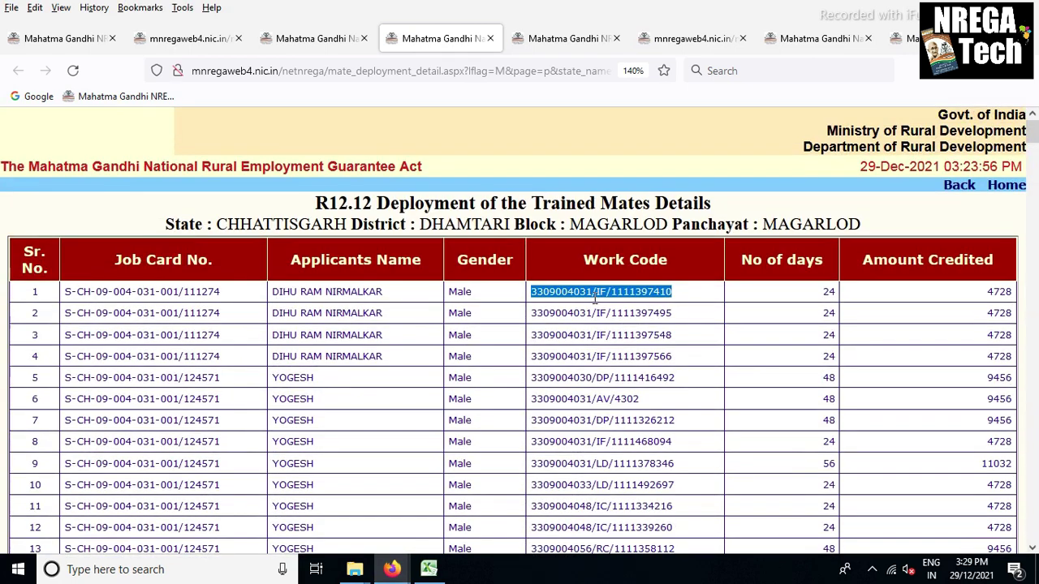
scroll(596, 296, down, 2)
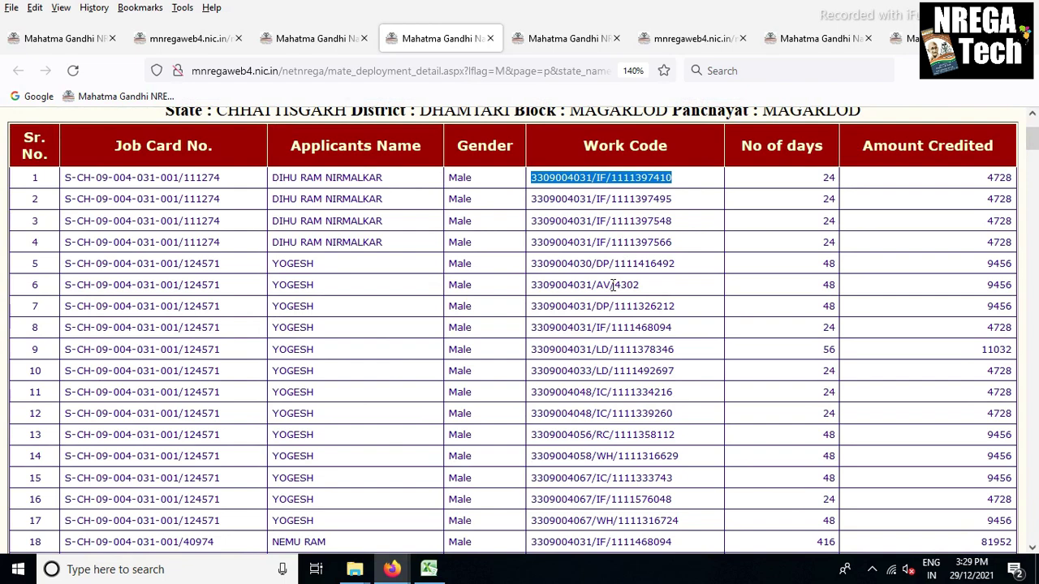
scroll(566, 267, up, 2)
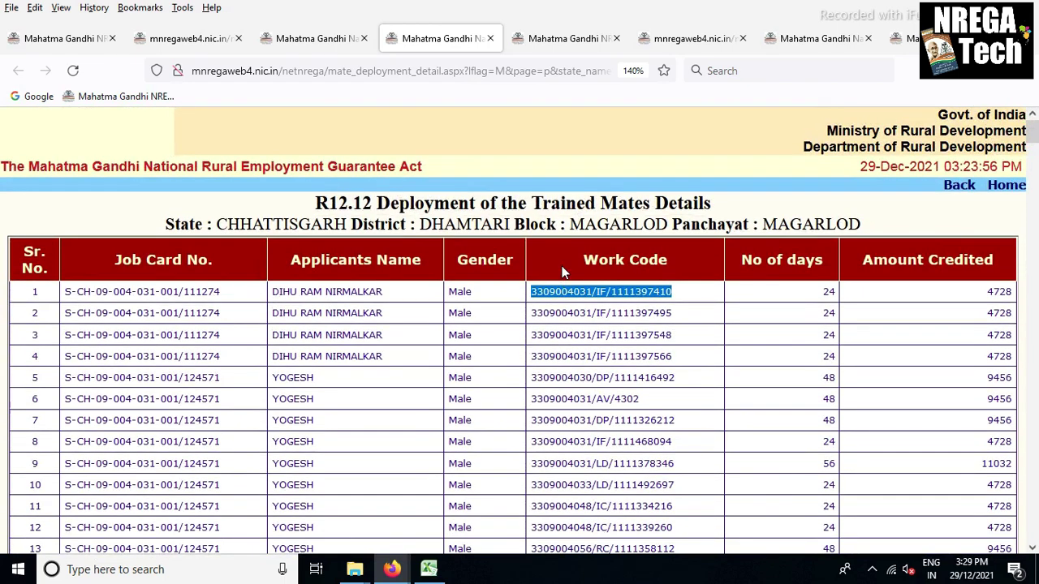